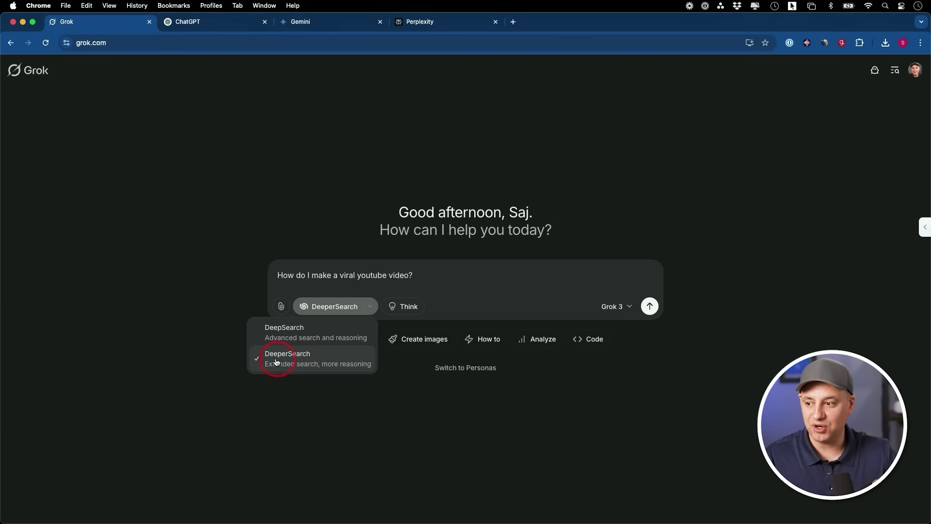
Step: Confirm DeeperSearch mode for Grok's viral YouTube video question, then move to ChatGPT's Deep research page
{"action": "left_click", "coordinate": [307, 229]}
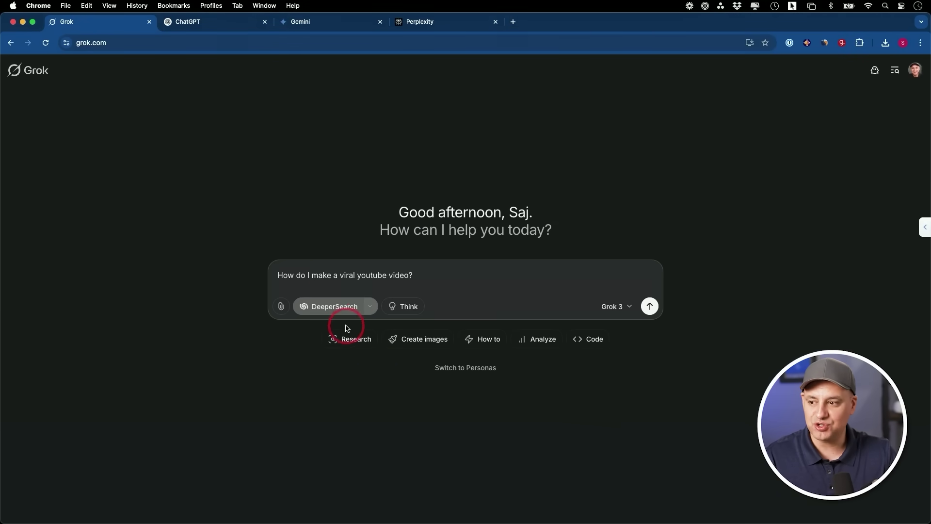
{"action": "left_click", "coordinate": [211, 23]}
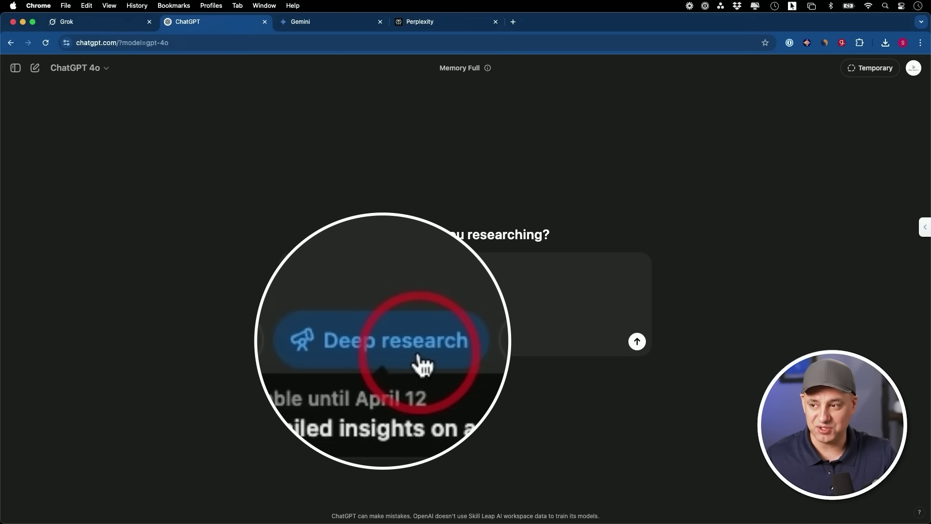
Step: Switch Gemini's model to Deep Research
{"action": "left_click", "coordinate": [316, 22]}
{"action": "left_click", "coordinate": [70, 80]}
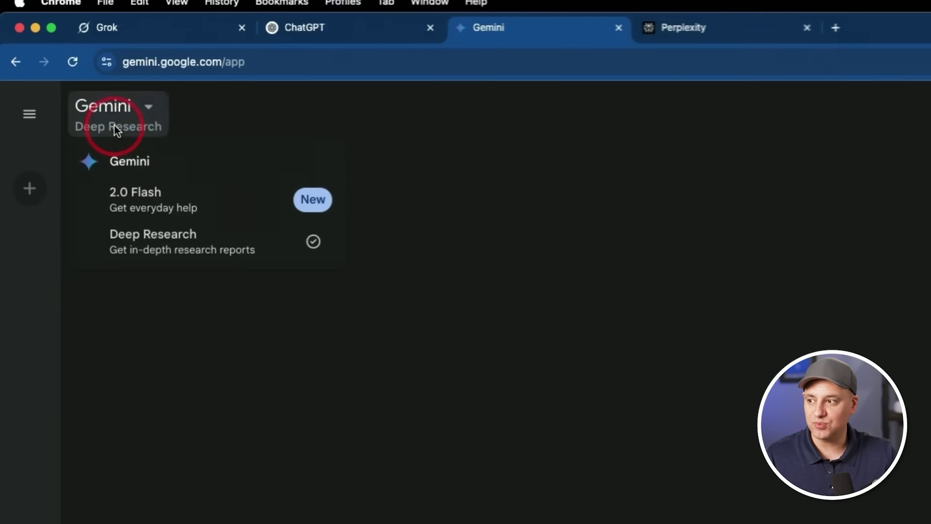
{"action": "left_click", "coordinate": [166, 237]}
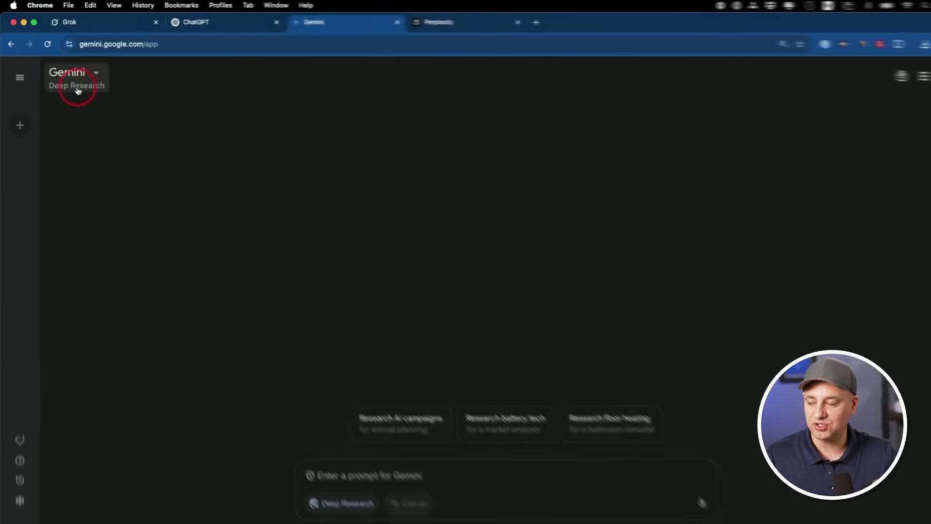
Step: Set Perplexity's search mode to Deep Research
{"action": "left_click", "coordinate": [467, 31]}
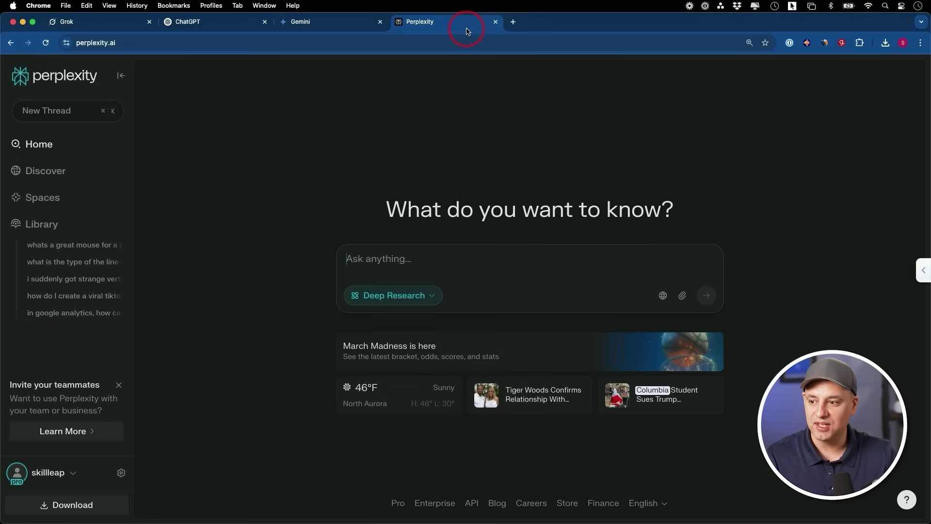
{"action": "left_click", "coordinate": [416, 301]}
{"action": "left_click", "coordinate": [399, 410]}
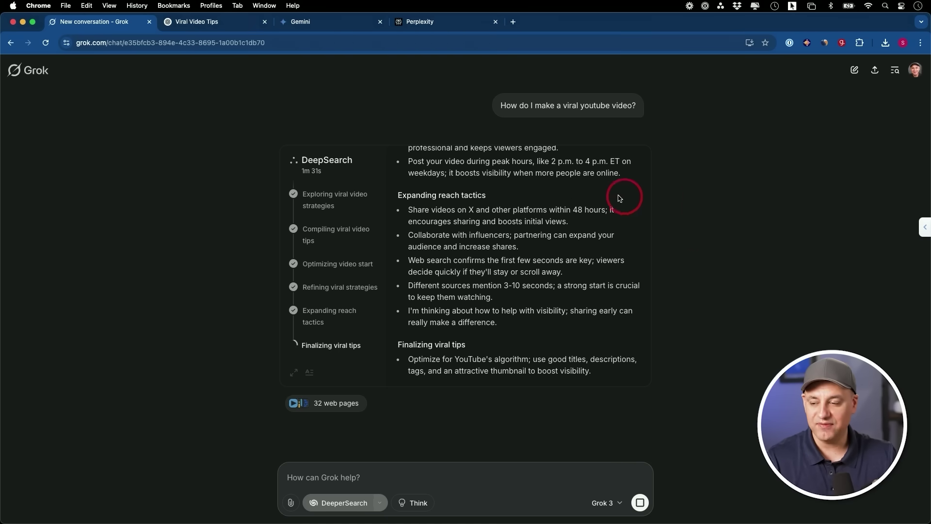
Step: Check ChatGPT's progress, then review Gemini's live research log across 71 websites
{"action": "left_click", "coordinate": [197, 30]}
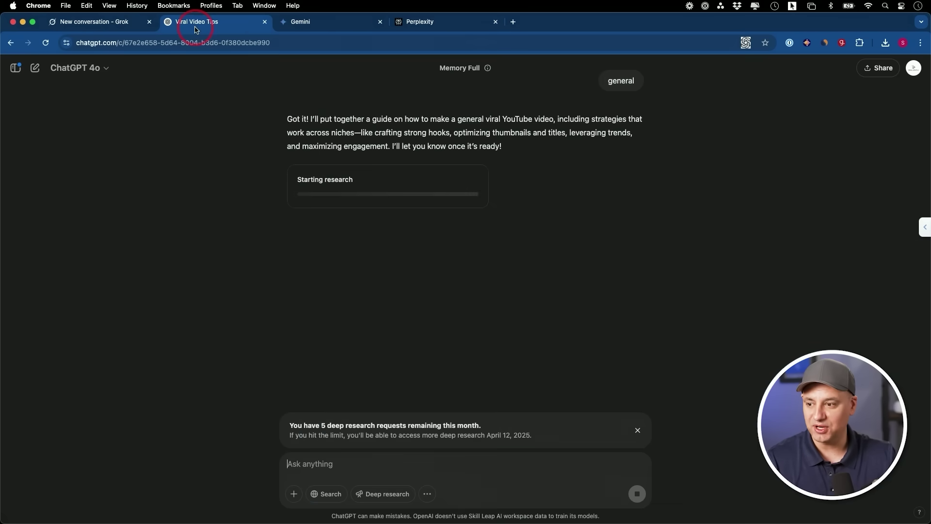
{"action": "left_click", "coordinate": [427, 190]}
{"action": "left_click", "coordinate": [334, 28]}
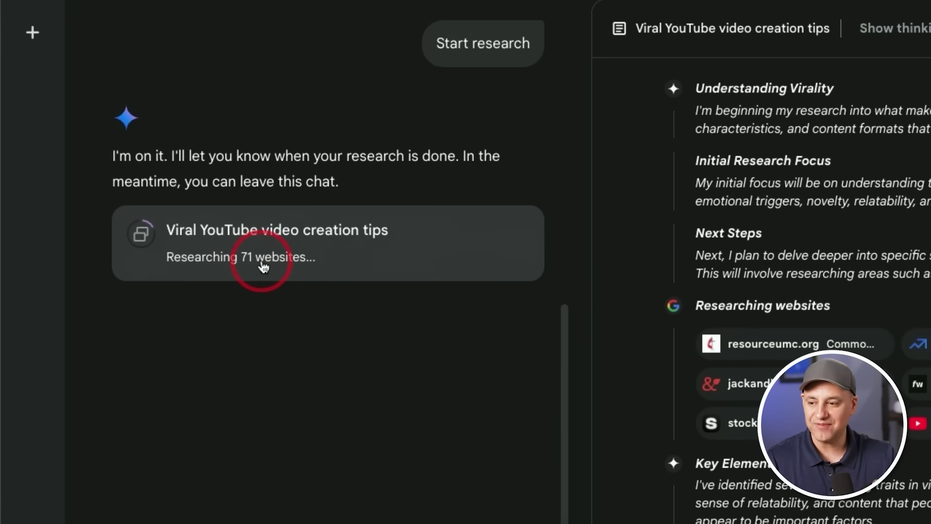
{"action": "scroll", "coordinate": [589, 240], "scroll_direction": "down", "scroll_amount": 10}
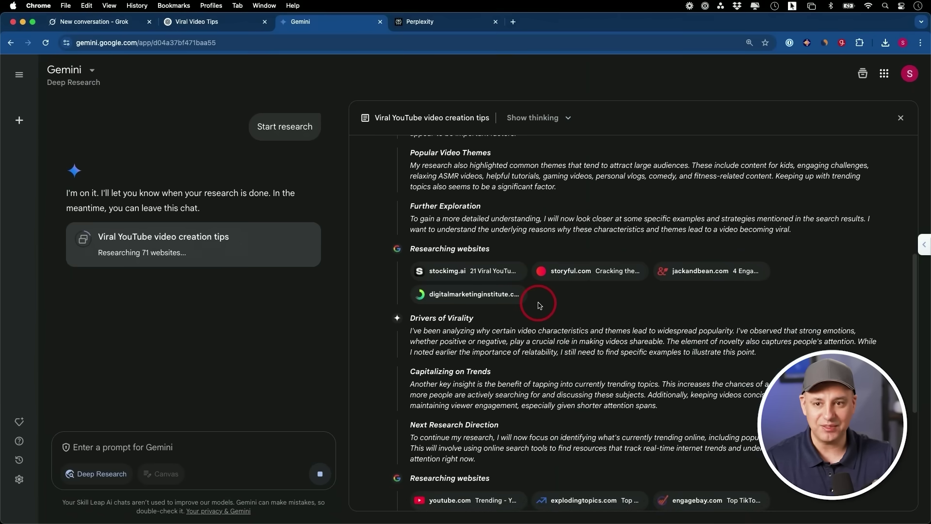
{"action": "scroll", "coordinate": [540, 305], "scroll_direction": "up", "scroll_amount": 6}
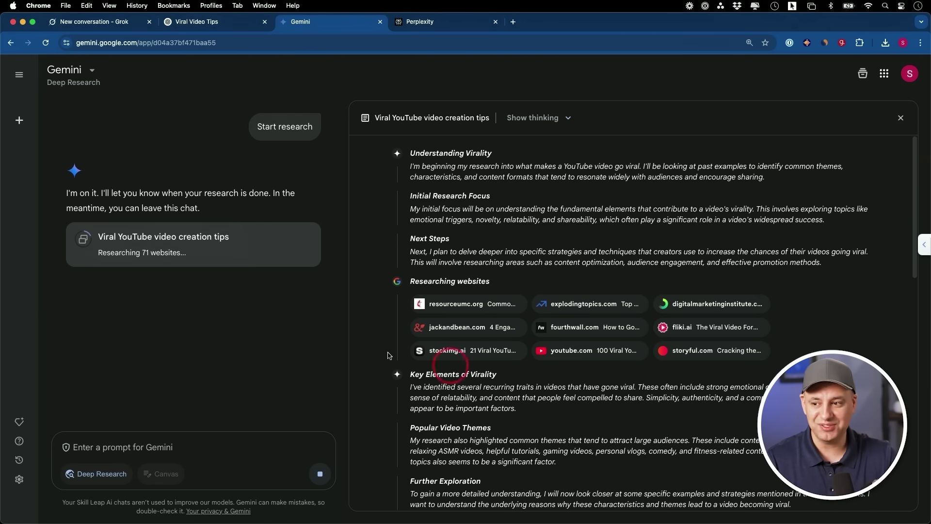
Step: Read Perplexity's viral YouTube video report down to its Related questions, then return to Grok
{"action": "left_click", "coordinate": [420, 21]}
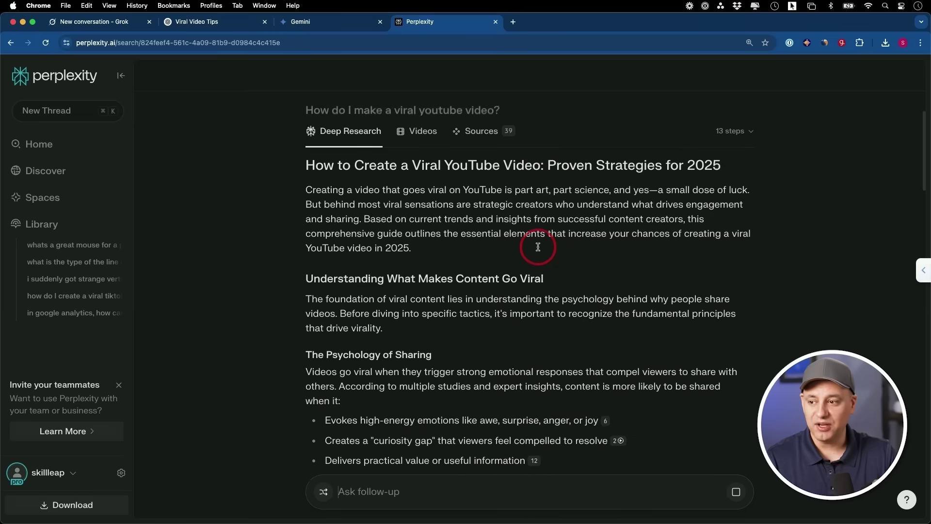
{"action": "scroll", "coordinate": [536, 245], "scroll_direction": "down", "scroll_amount": 8}
{"action": "scroll", "coordinate": [538, 249], "scroll_direction": "up", "scroll_amount": 8}
{"action": "scroll", "coordinate": [355, 288], "scroll_direction": "down", "scroll_amount": 3}
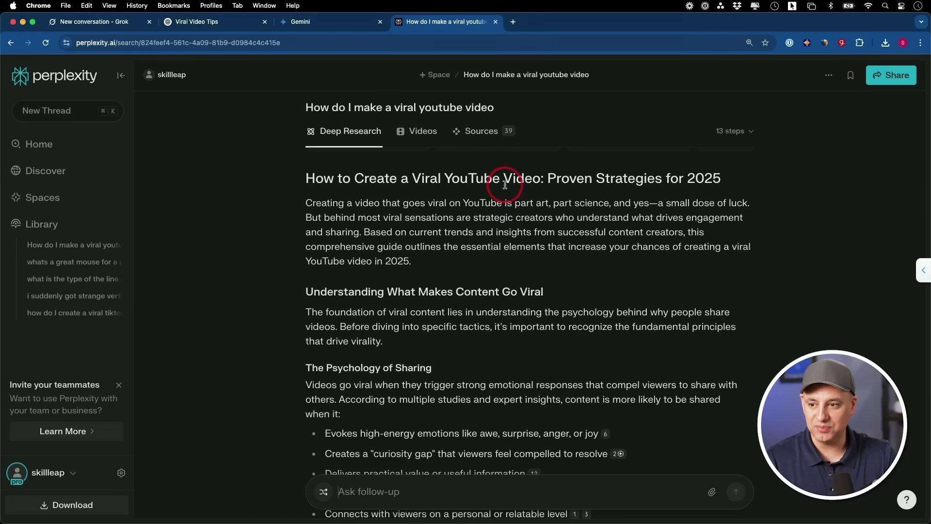
{"action": "scroll", "coordinate": [445, 203], "scroll_direction": "down", "scroll_amount": 12}
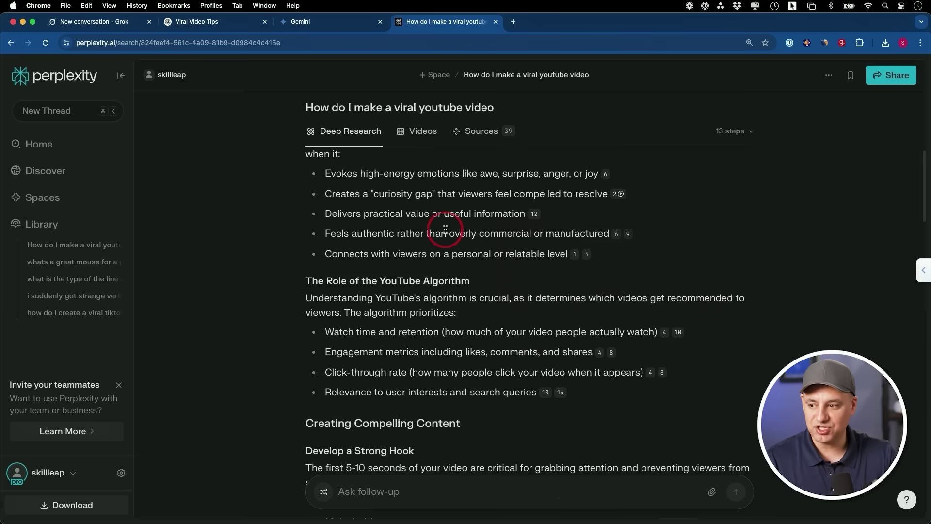
{"action": "scroll", "coordinate": [446, 232], "scroll_direction": "down", "scroll_amount": 15}
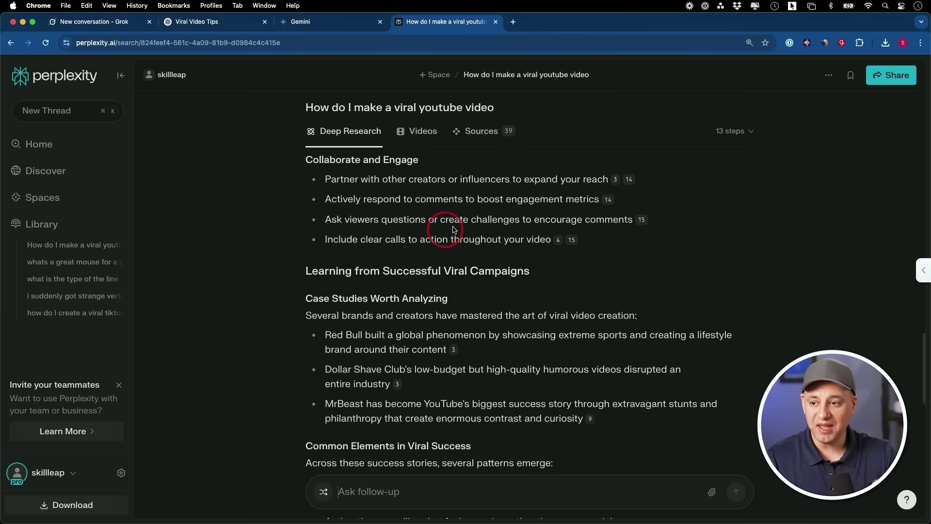
{"action": "mouse_move", "coordinate": [573, 233]}
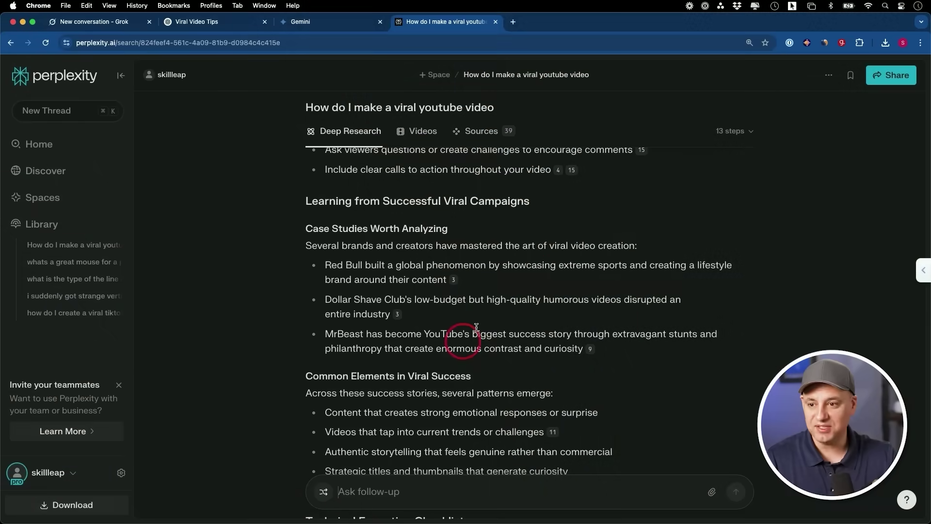
{"action": "scroll", "coordinate": [478, 330], "scroll_direction": "down", "scroll_amount": 10}
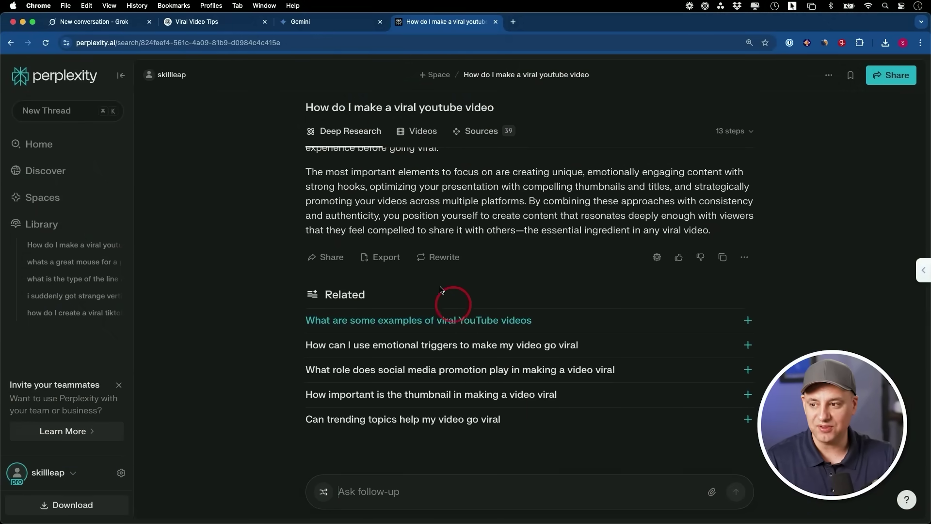
{"action": "key", "text": "super+1"}
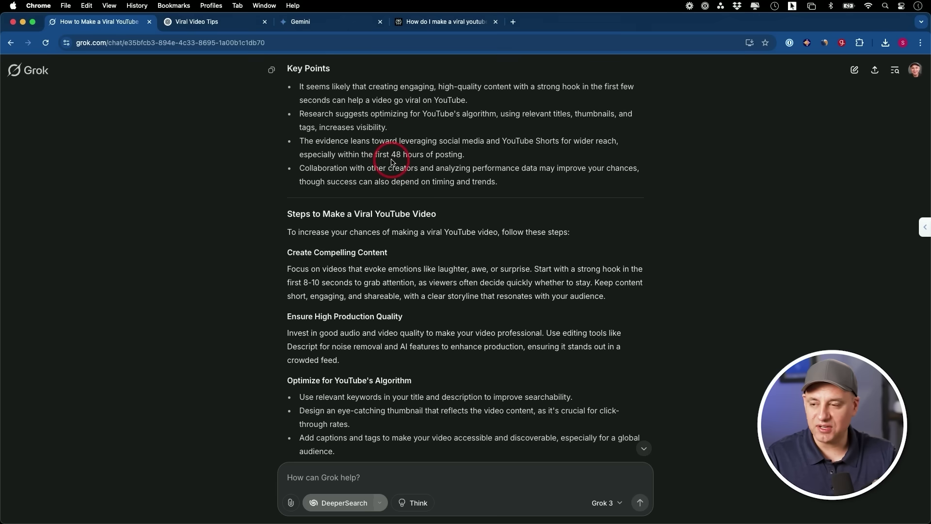
Step: Scroll Grok's finished report down to Key Citations and open the cited vidIQ article
{"action": "scroll", "coordinate": [406, 135], "scroll_direction": "down", "scroll_amount": 5}
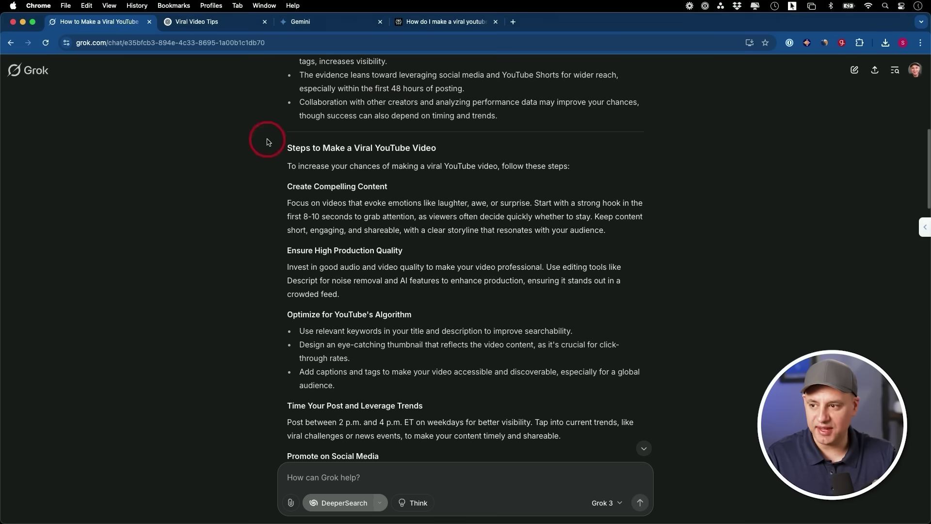
{"action": "scroll", "coordinate": [411, 190], "scroll_direction": "down", "scroll_amount": 10}
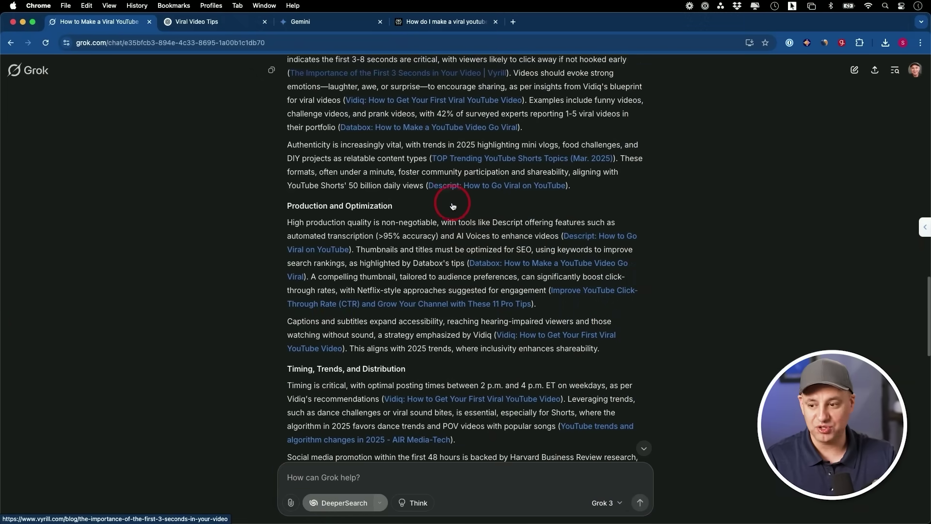
{"action": "scroll", "coordinate": [455, 213], "scroll_direction": "down", "scroll_amount": 4}
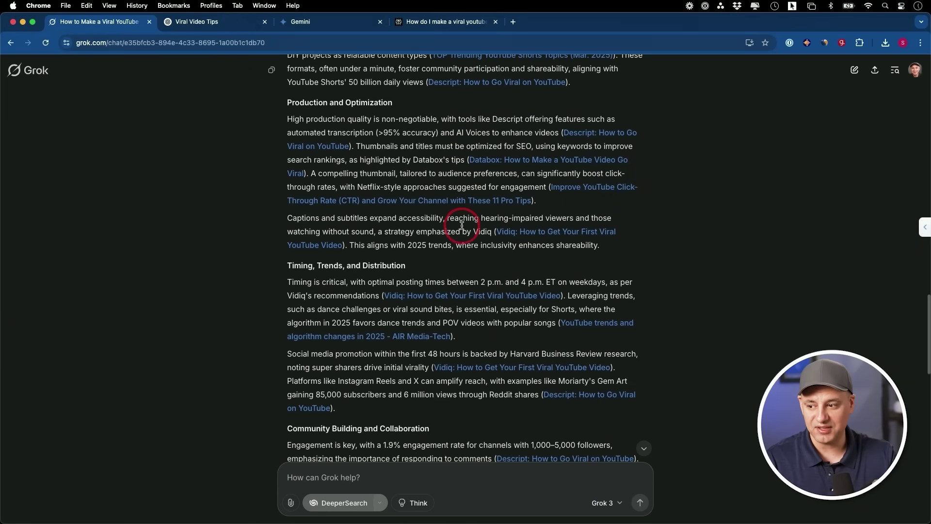
{"action": "scroll", "coordinate": [462, 226], "scroll_direction": "down", "scroll_amount": 3}
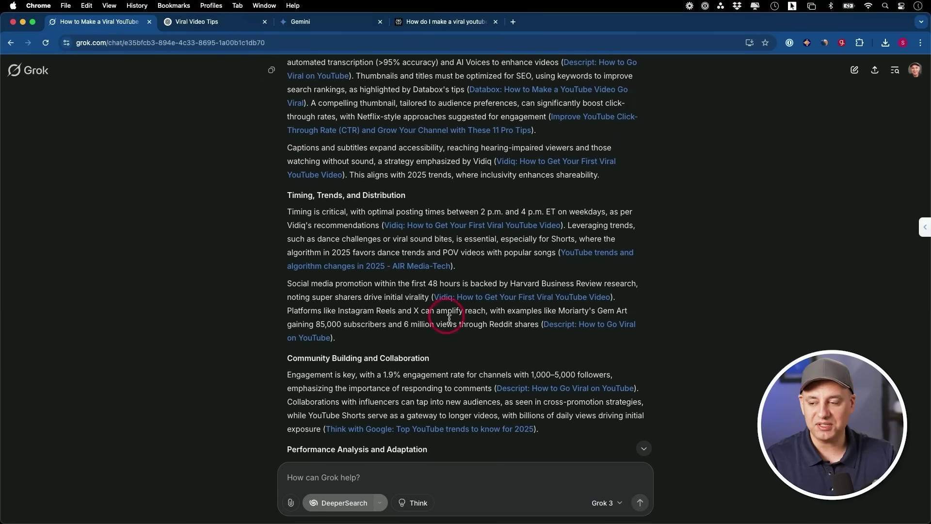
{"action": "left_click", "coordinate": [476, 298]}
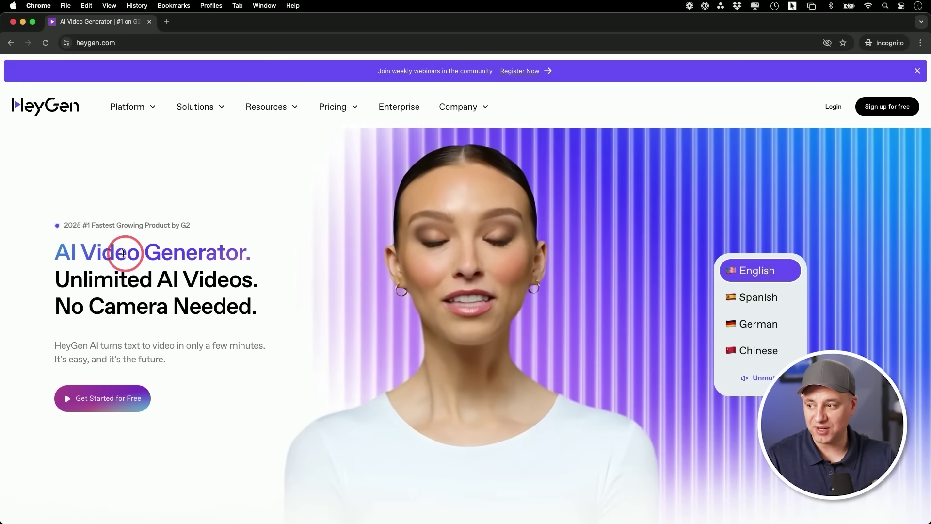
Step: Highlight and then deselect the AI Video Generator headline on heygen.com
{"action": "left_click_drag", "start_coordinate": [63, 252], "coordinate": [245, 252]}
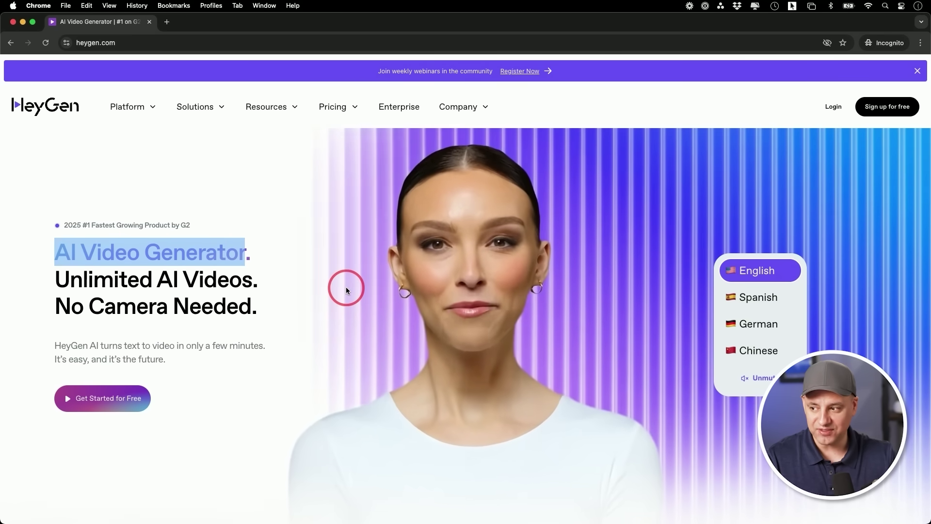
{"action": "left_click", "coordinate": [193, 270]}
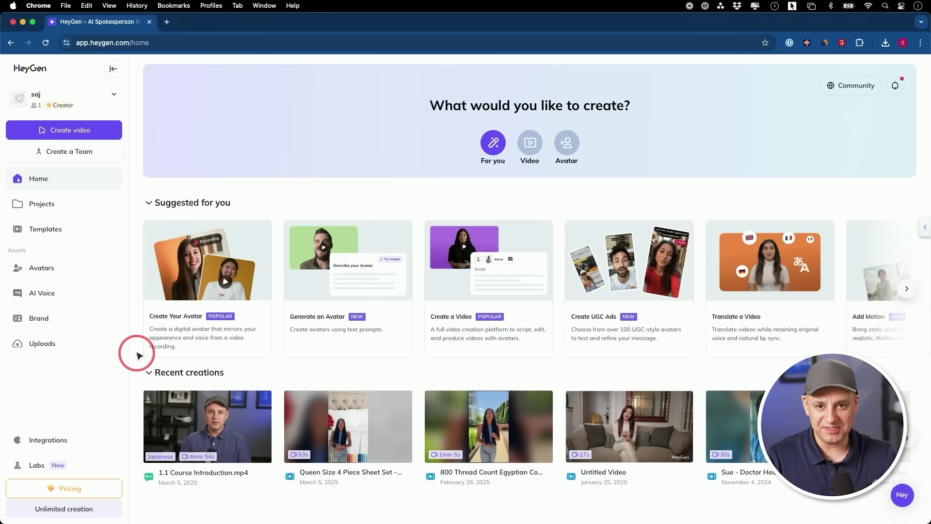
Step: Open HeyGen's Labs tools to reach the Video Podcast feature
{"action": "left_click", "coordinate": [35, 466]}
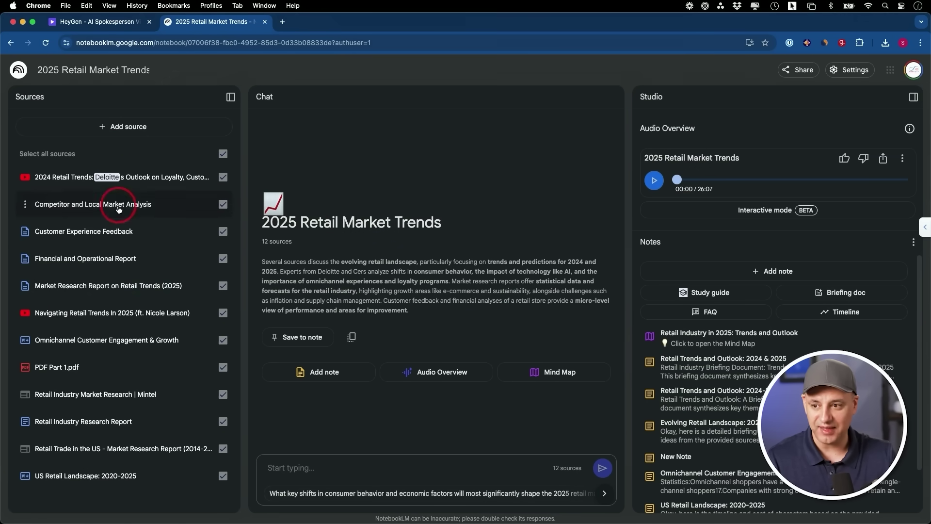
Step: Show the 2025 Retail Market Trends notebook in NotebookLM, then return to HeyGen's Video Podcast page
{"action": "left_click", "coordinate": [324, 402]}
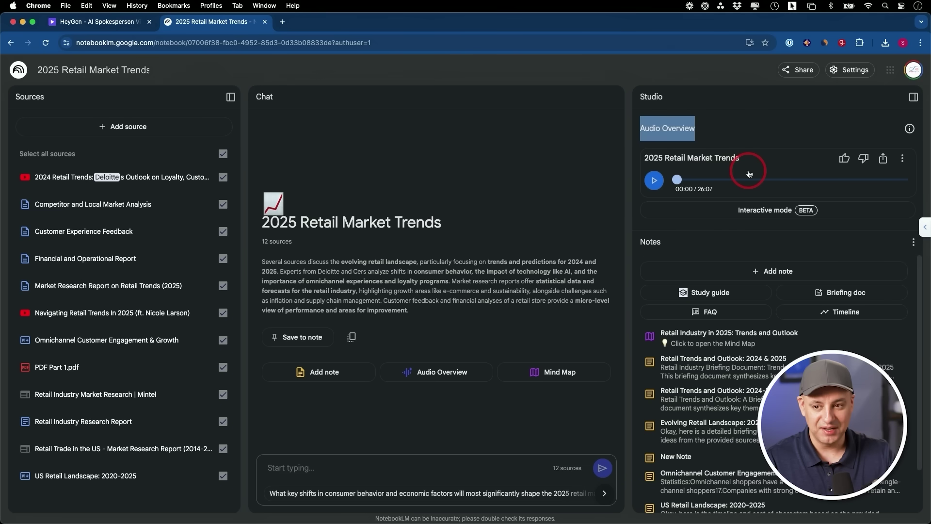
{"action": "left_click", "coordinate": [70, 24]}
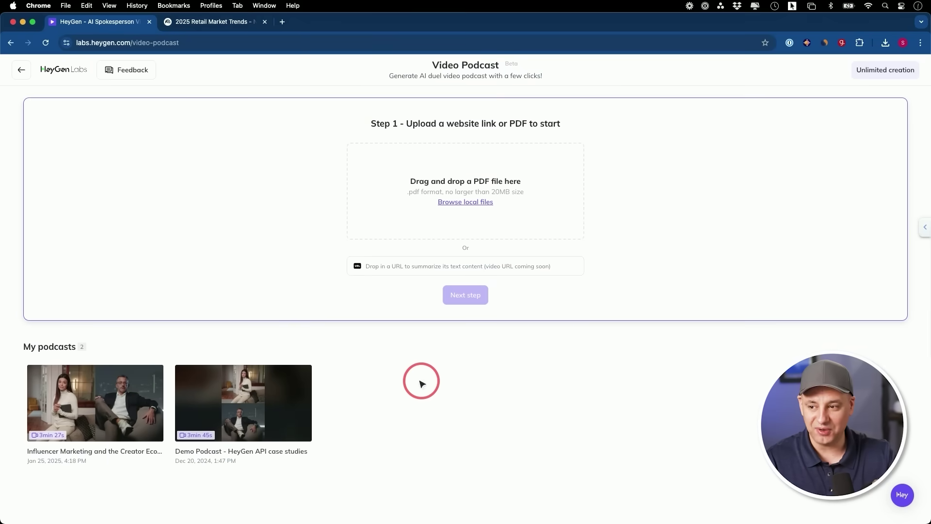
Step: Supply the course guide as the podcast source and scroll to Step 2's avatar and ratio options
{"action": "left_click", "coordinate": [466, 266]}
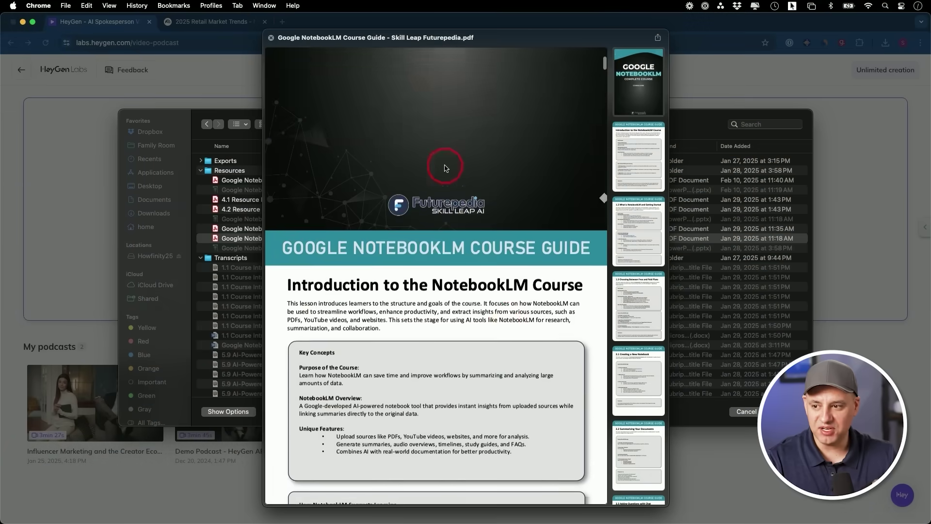
{"action": "scroll", "coordinate": [444, 168], "scroll_direction": "down", "scroll_amount": 5}
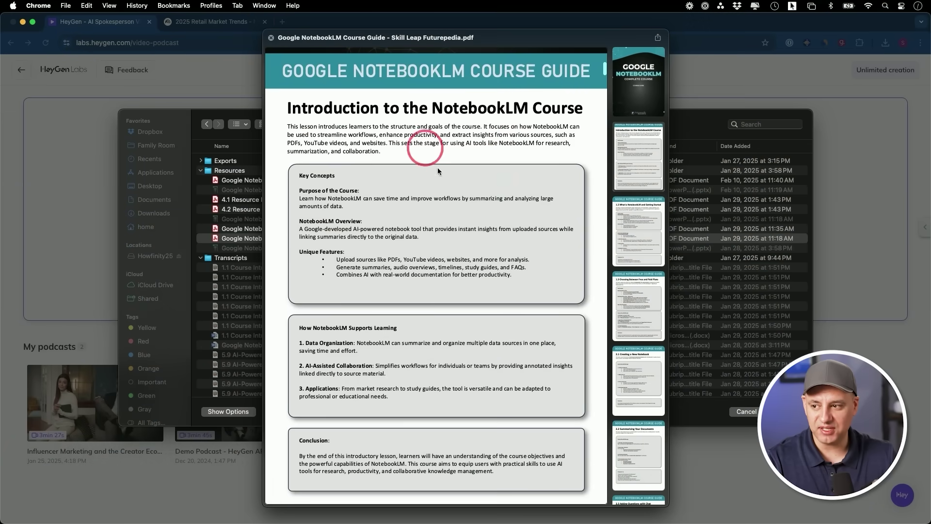
{"action": "scroll", "coordinate": [438, 170], "scroll_direction": "down", "scroll_amount": 20}
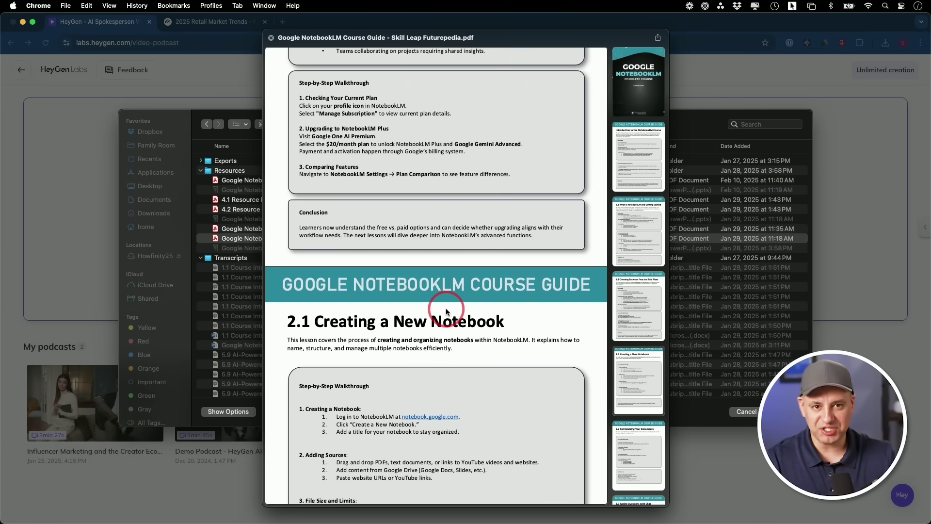
{"action": "scroll", "coordinate": [455, 313], "scroll_direction": "down", "scroll_amount": 5}
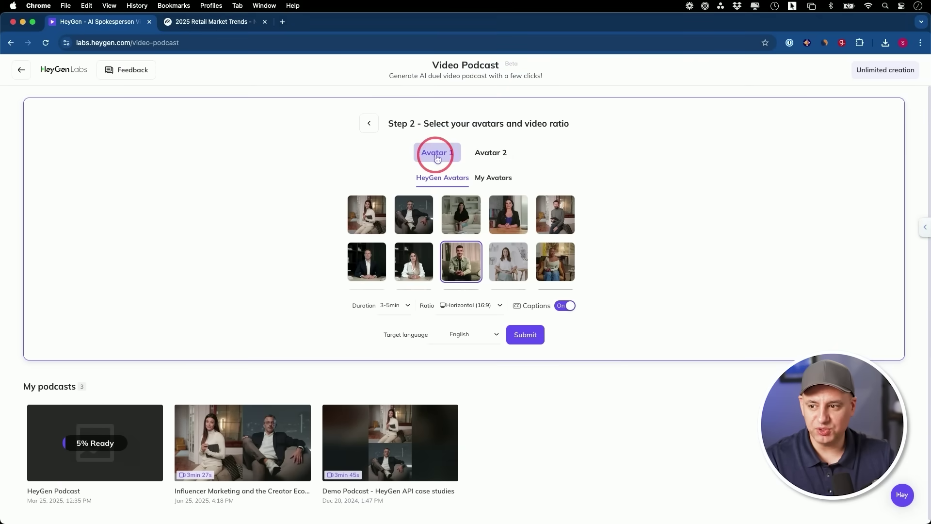
Step: Give Avatar 1 the dark-suit look and set Avatar 2 to the custom man-in-cap avatar
{"action": "left_click", "coordinate": [461, 260]}
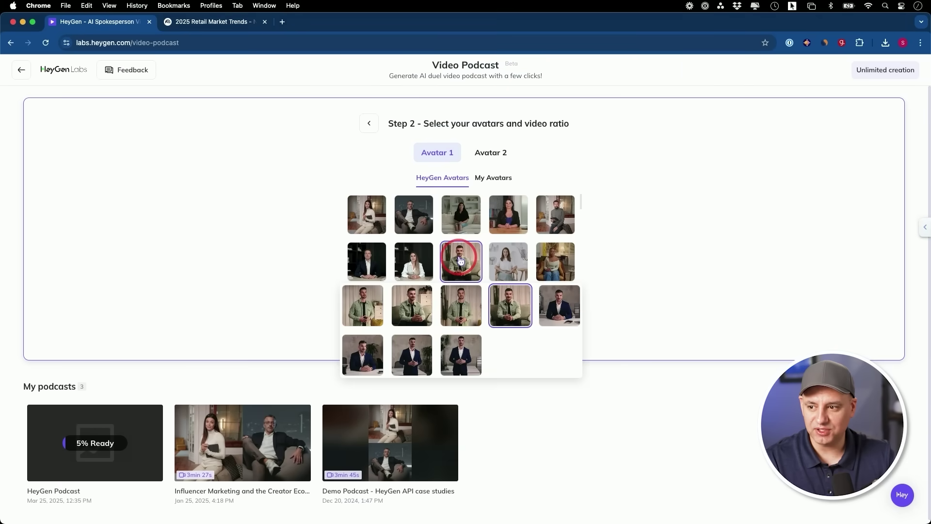
{"action": "left_click", "coordinate": [546, 313]}
{"action": "left_click", "coordinate": [487, 154]}
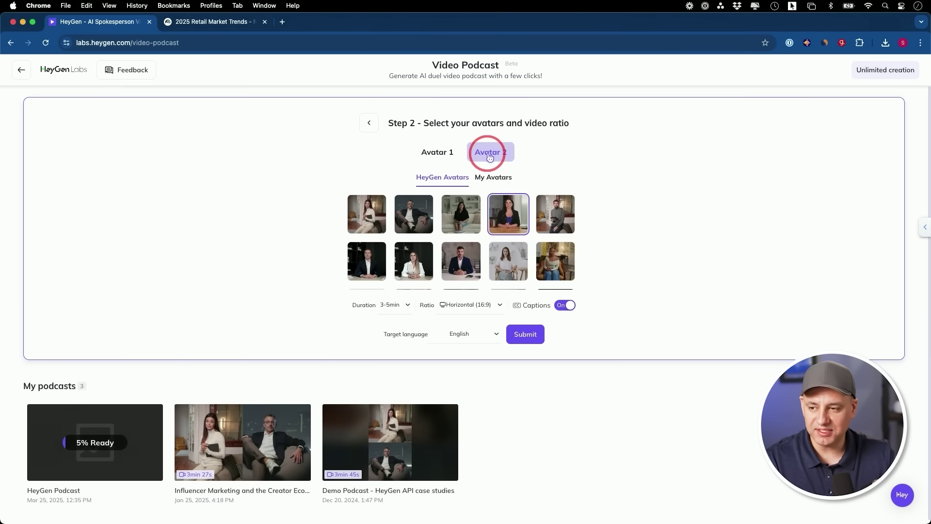
{"action": "left_click", "coordinate": [486, 182]}
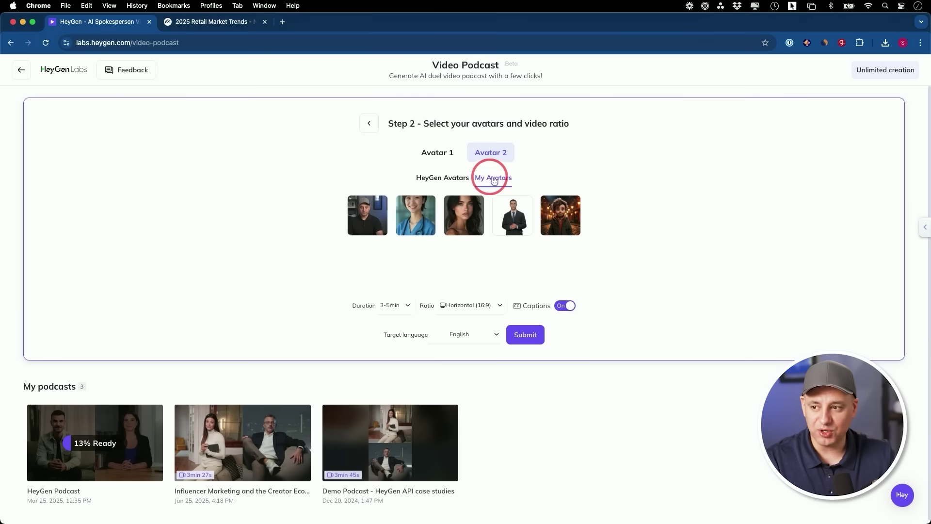
{"action": "left_click", "coordinate": [378, 214]}
{"action": "left_click", "coordinate": [358, 221]}
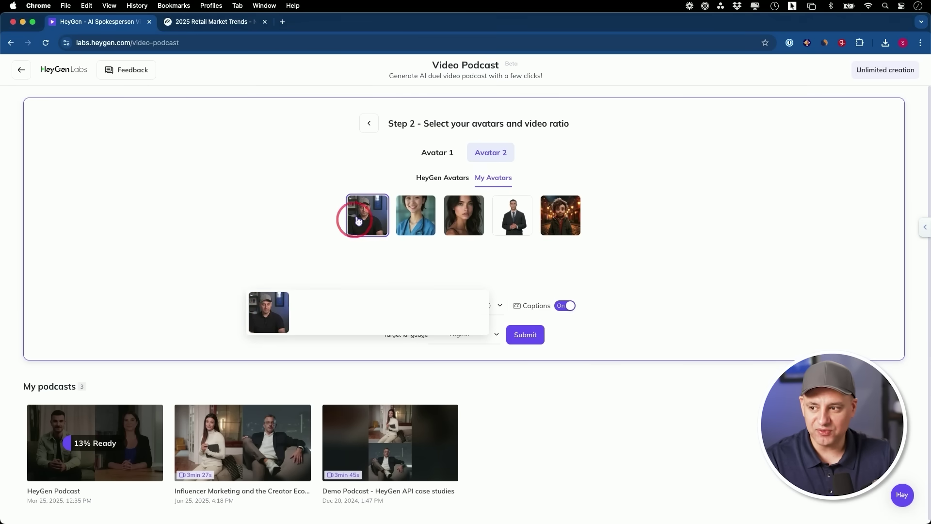
{"action": "left_click", "coordinate": [316, 254]}
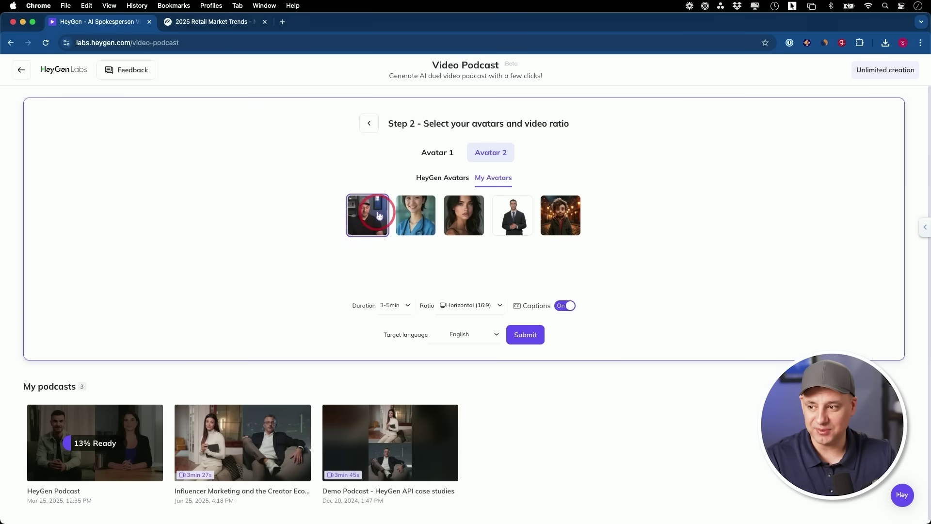
{"action": "left_click", "coordinate": [441, 157]}
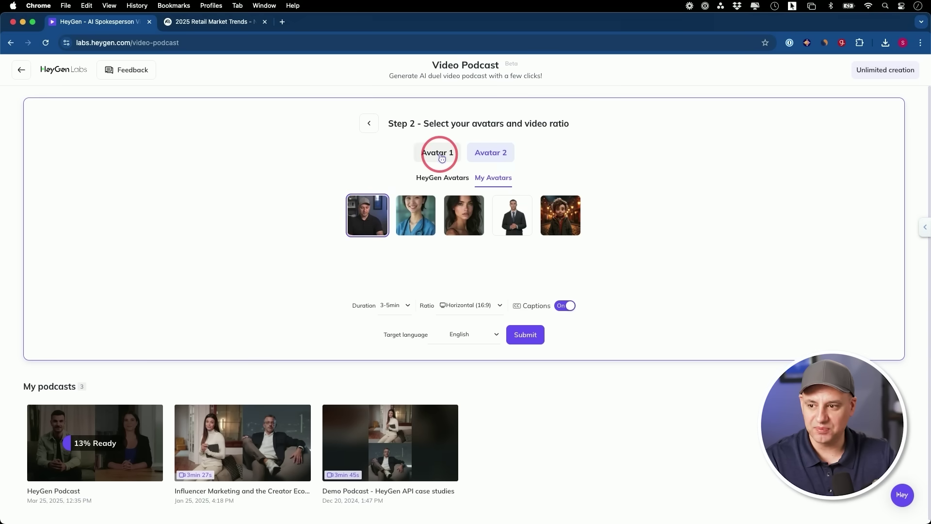
{"action": "left_click", "coordinate": [491, 184]}
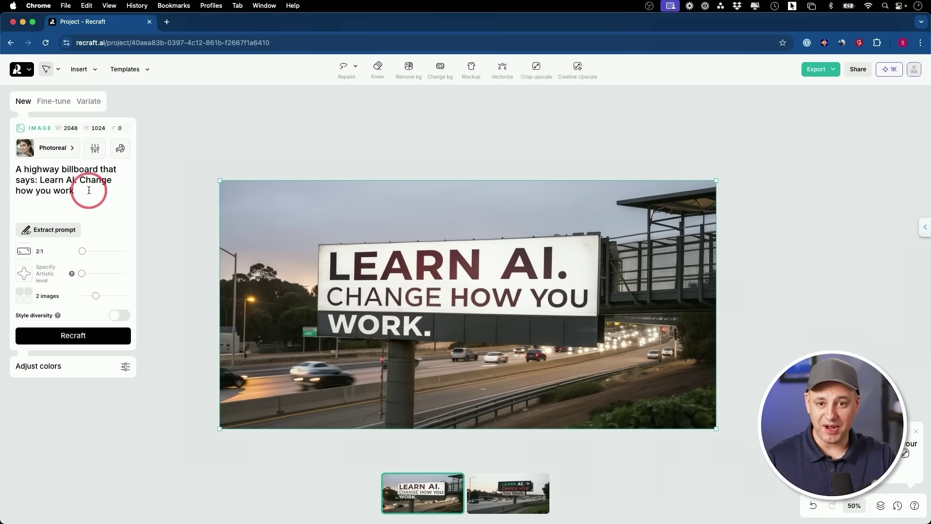
Step: View the second billboard image variant in Recraft
{"action": "left_click", "coordinate": [536, 486]}
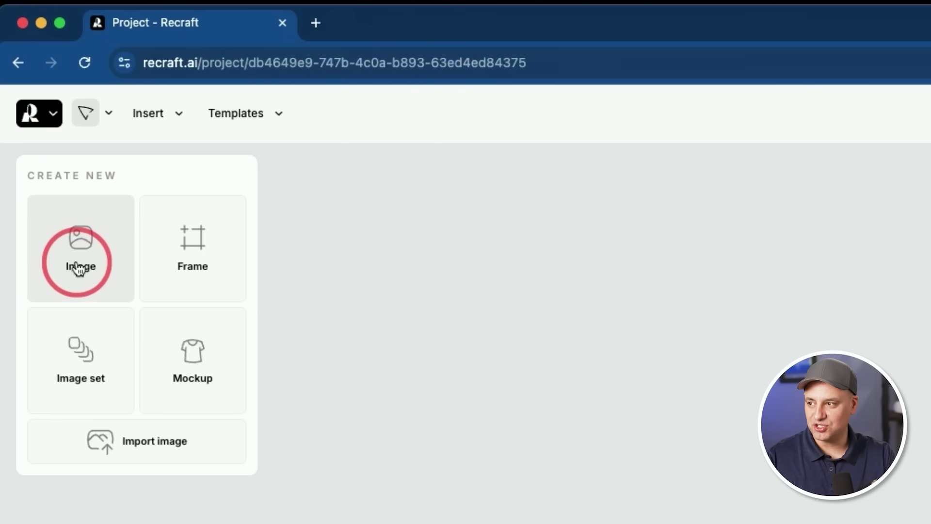
Step: Add a new image frame and set its style to Photorealism
{"action": "left_click", "coordinate": [78, 268]}
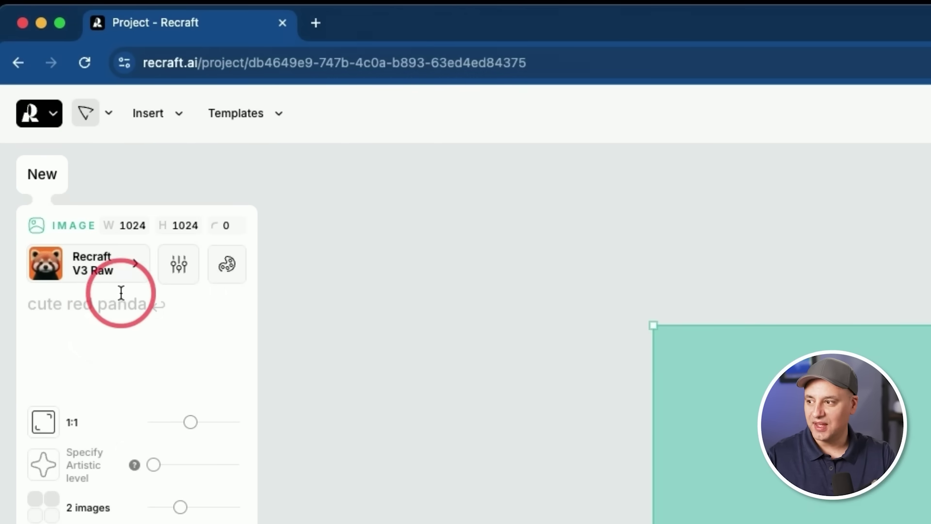
{"action": "left_click", "coordinate": [114, 275]}
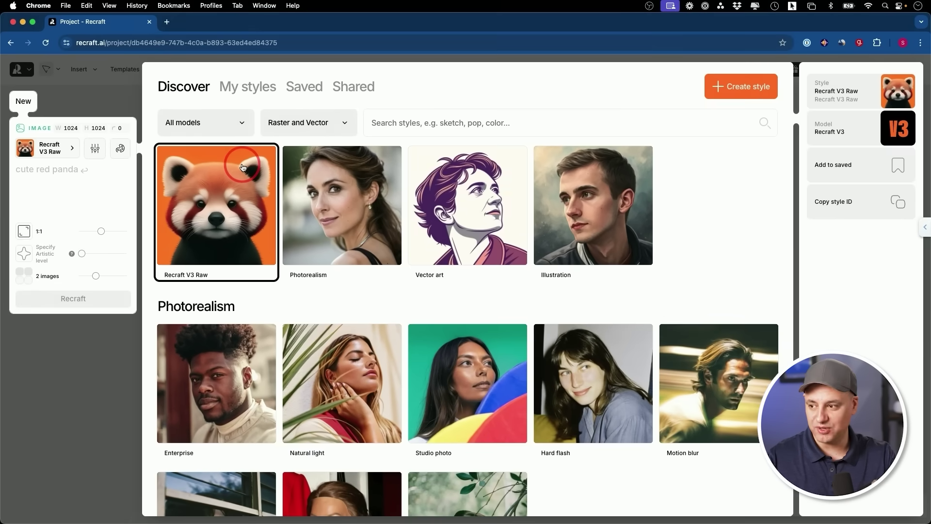
{"action": "mouse_move", "coordinate": [286, 182]}
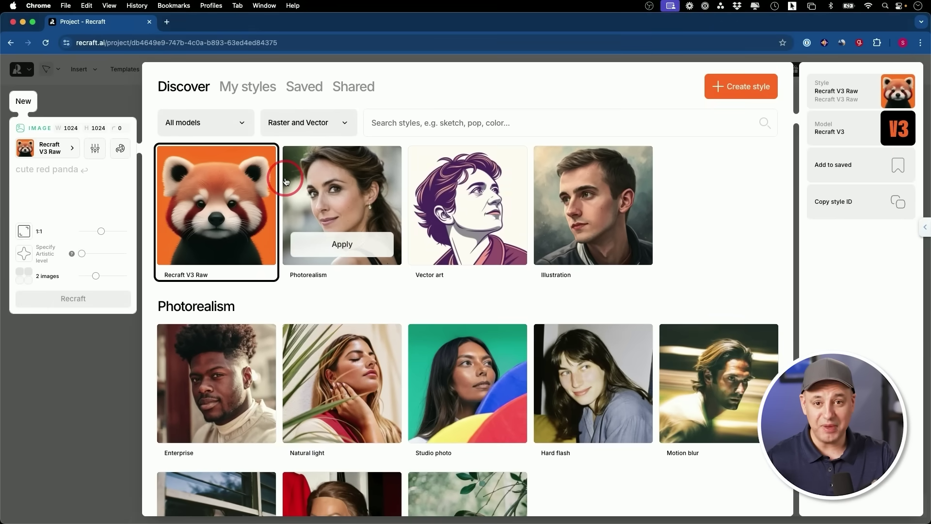
{"action": "left_click", "coordinate": [327, 202]}
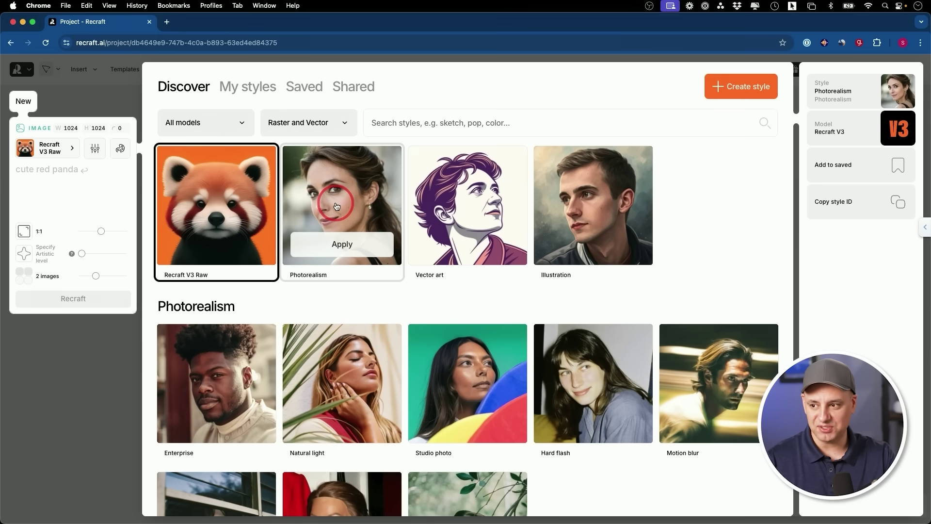
{"action": "scroll", "coordinate": [341, 214], "scroll_direction": "down", "scroll_amount": 2}
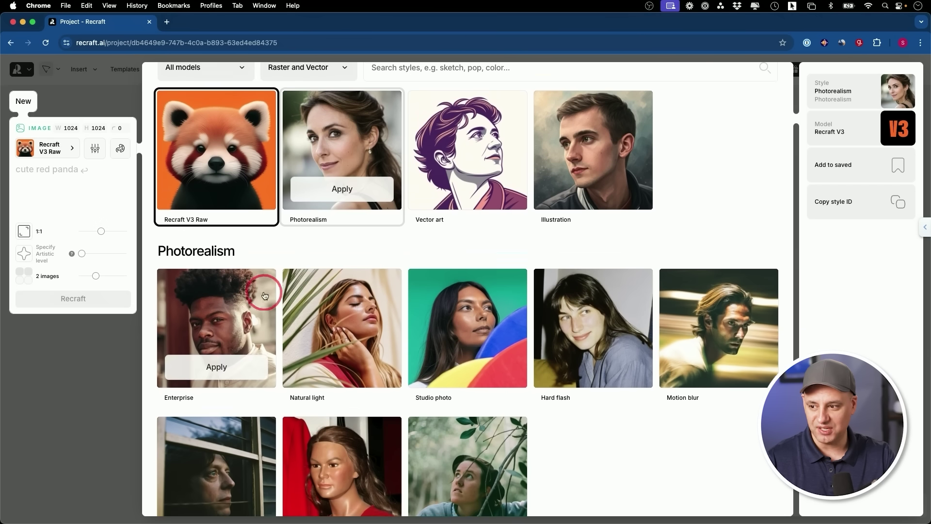
{"action": "scroll", "coordinate": [350, 287], "scroll_direction": "up", "scroll_amount": 2}
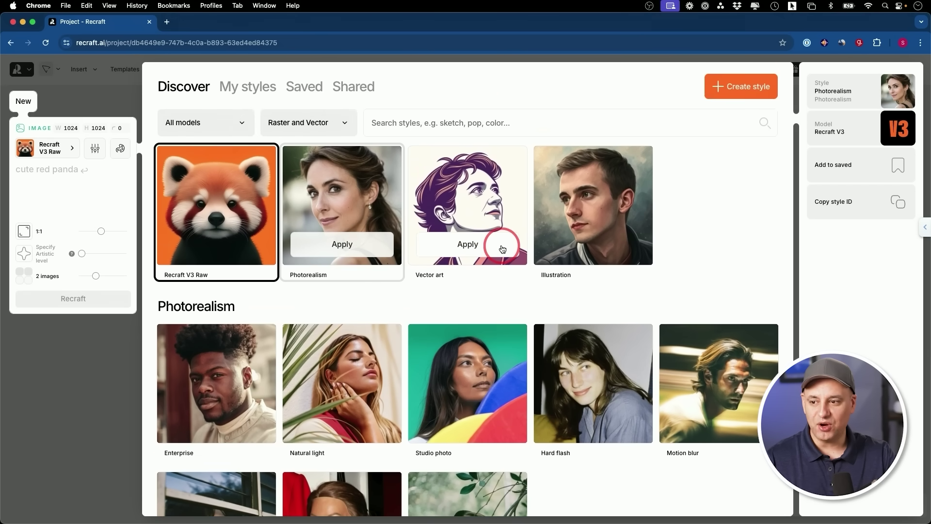
{"action": "scroll", "coordinate": [466, 219], "scroll_direction": "down", "scroll_amount": 12}
{"action": "scroll", "coordinate": [487, 232], "scroll_direction": "down", "scroll_amount": 20}
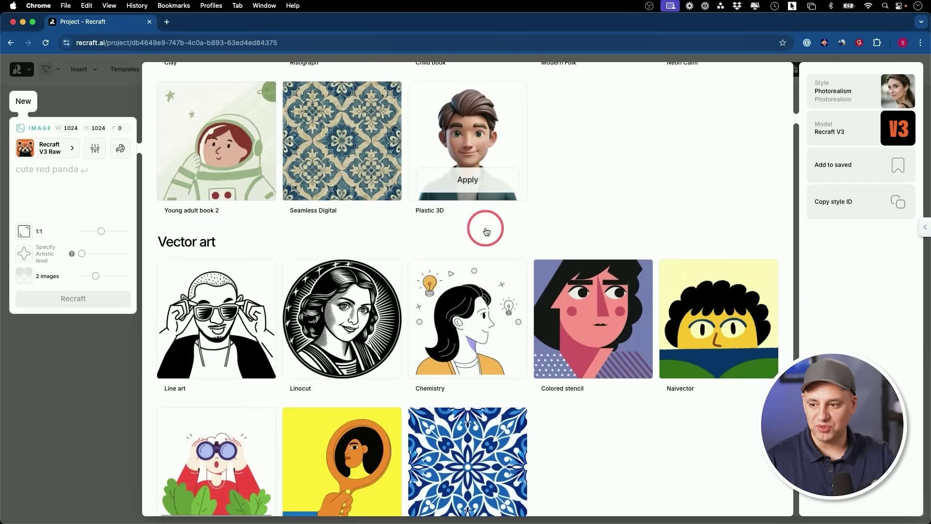
{"action": "scroll", "coordinate": [486, 231], "scroll_direction": "up", "scroll_amount": 10}
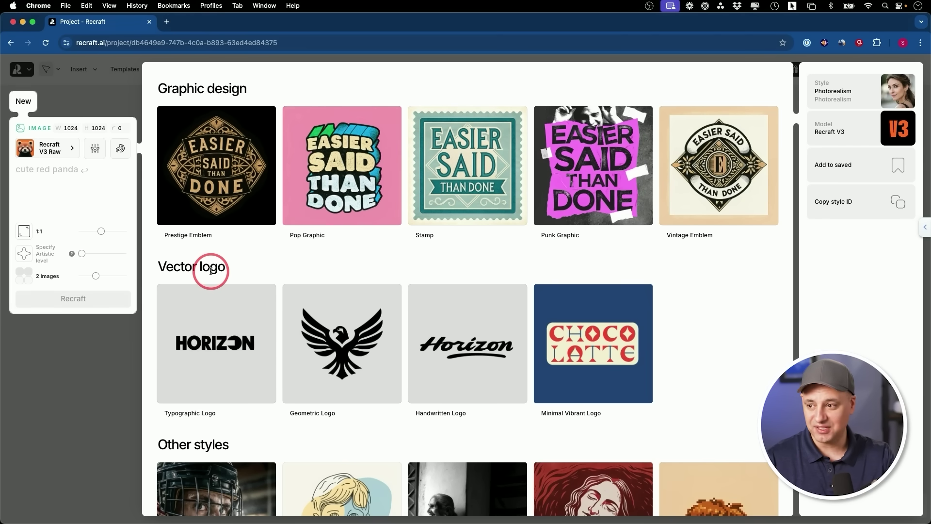
{"action": "mouse_move", "coordinate": [467, 185]}
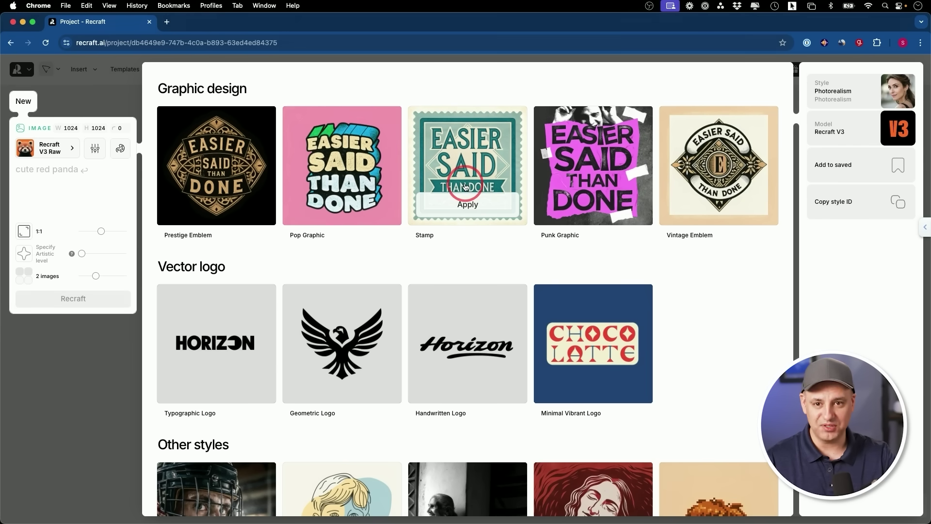
{"action": "scroll", "coordinate": [464, 187], "scroll_direction": "up", "scroll_amount": 10}
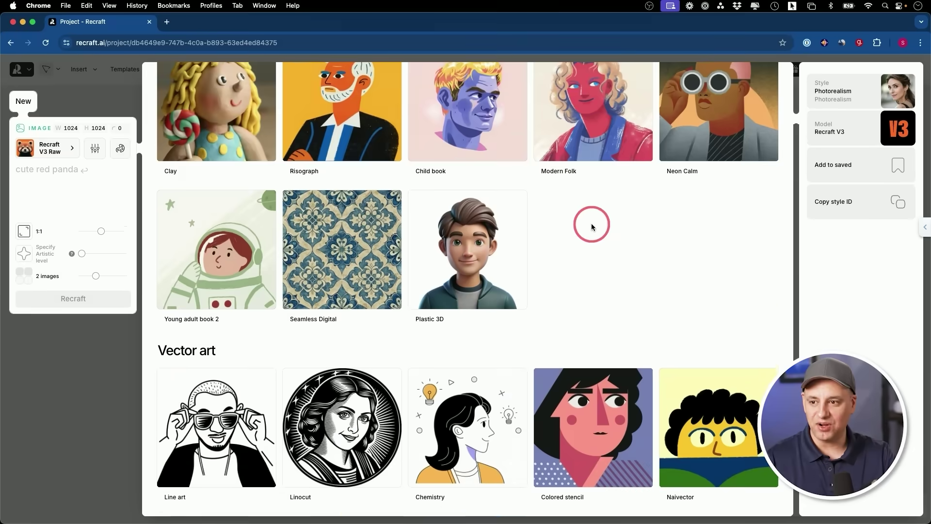
{"action": "scroll", "coordinate": [521, 225], "scroll_direction": "up", "scroll_amount": 10}
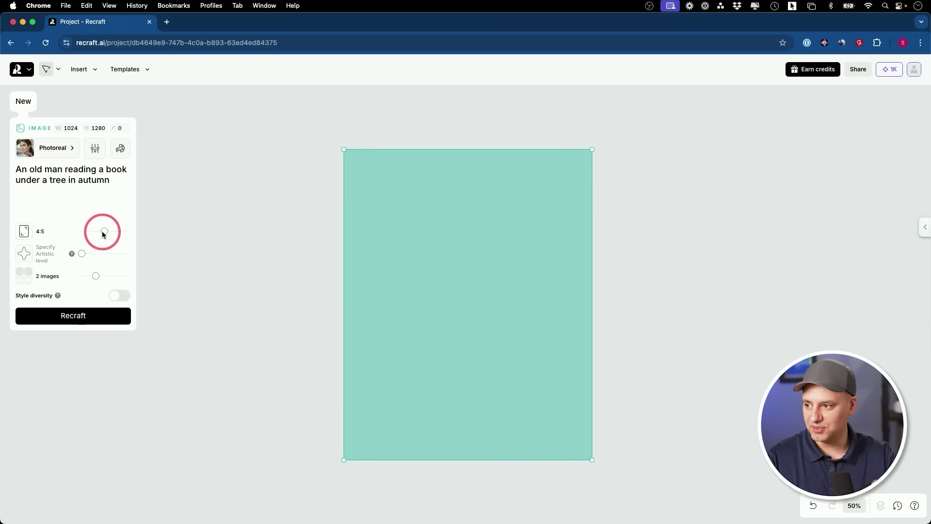
Step: Generate 16:9 photoreal images of an old man reading under an autumn tree
{"action": "mouse_move", "coordinate": [102, 232]}
{"action": "left_mouse_down"}
{"action": "mouse_move", "coordinate": [83, 232]}
{"action": "mouse_move", "coordinate": [110, 231]}
{"action": "mouse_move", "coordinate": [86, 231]}
{"action": "left_mouse_up"}
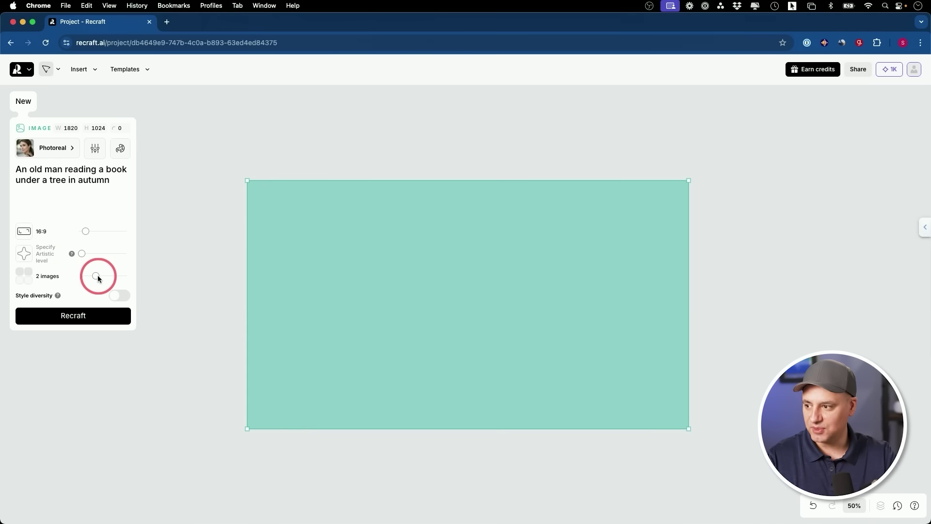
{"action": "left_click", "coordinate": [73, 315]}
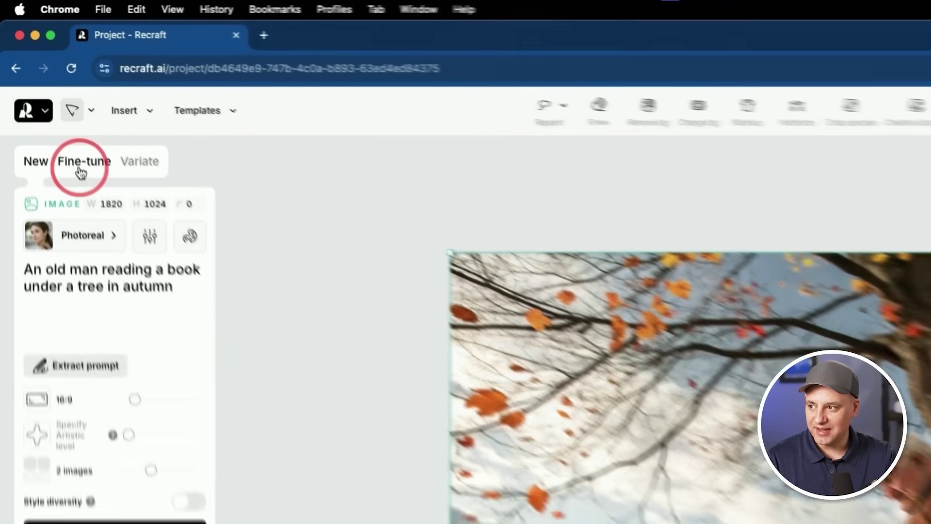
Step: Create a remarkably similar fine-tuned variant of the autumn reader image
{"action": "left_click", "coordinate": [50, 103]}
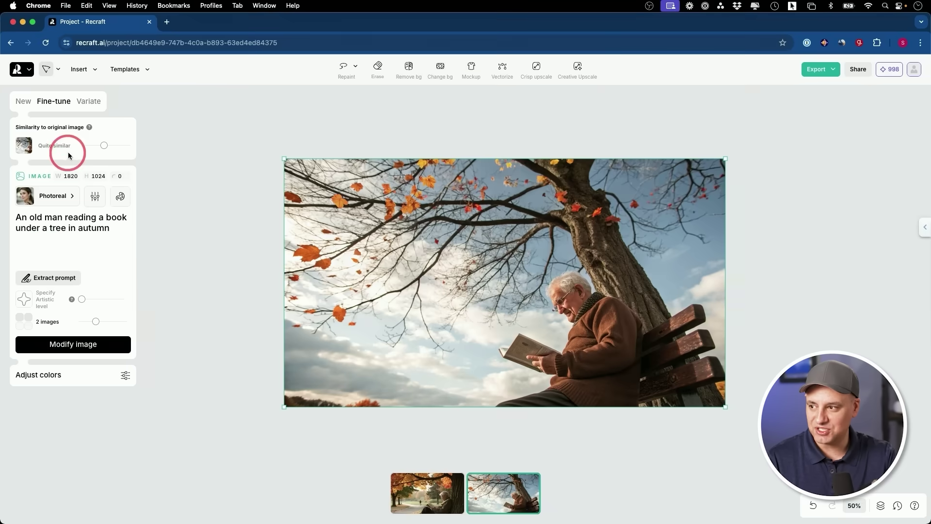
{"action": "mouse_move", "coordinate": [104, 146]}
{"action": "left_mouse_down"}
{"action": "mouse_move", "coordinate": [128, 145]}
{"action": "mouse_move", "coordinate": [78, 146]}
{"action": "mouse_move", "coordinate": [120, 147]}
{"action": "left_mouse_up"}
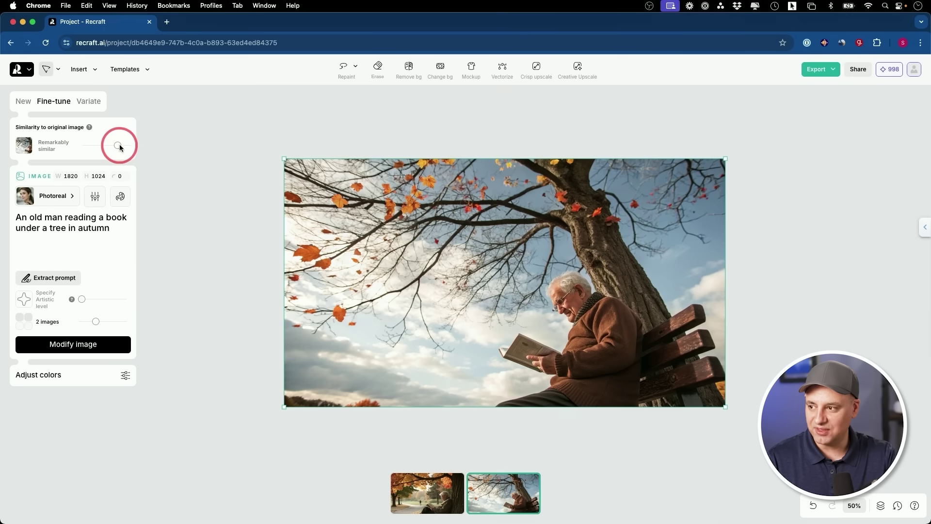
{"action": "left_click", "coordinate": [72, 344]}
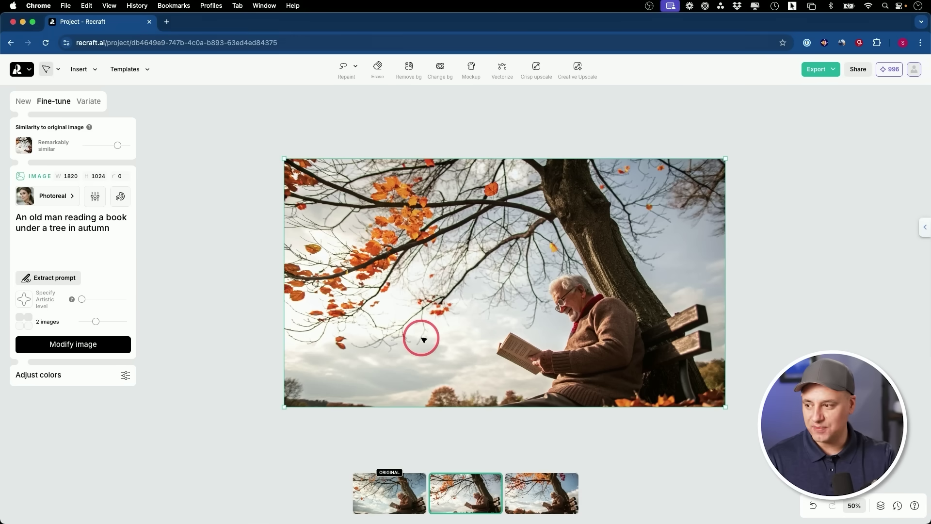
Step: Tweak the variant's brightness, contrast and saturation in Adjust colors
{"action": "left_click", "coordinate": [121, 377]}
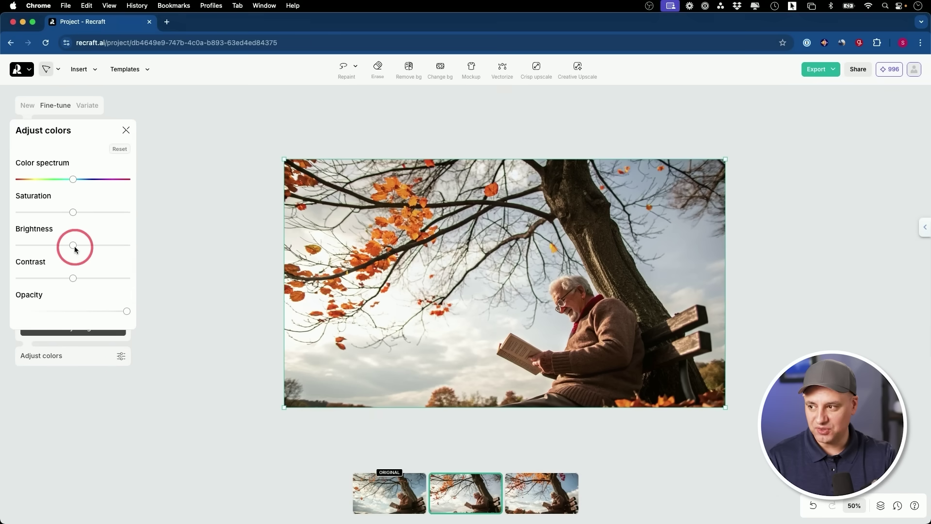
{"action": "mouse_move", "coordinate": [73, 249]}
{"action": "left_mouse_down"}
{"action": "mouse_move", "coordinate": [62, 245]}
{"action": "mouse_move", "coordinate": [75, 245]}
{"action": "left_mouse_up"}
{"action": "mouse_move", "coordinate": [73, 278]}
{"action": "left_mouse_down"}
{"action": "mouse_move", "coordinate": [56, 280]}
{"action": "mouse_move", "coordinate": [90, 277]}
{"action": "mouse_move", "coordinate": [76, 278]}
{"action": "left_mouse_up"}
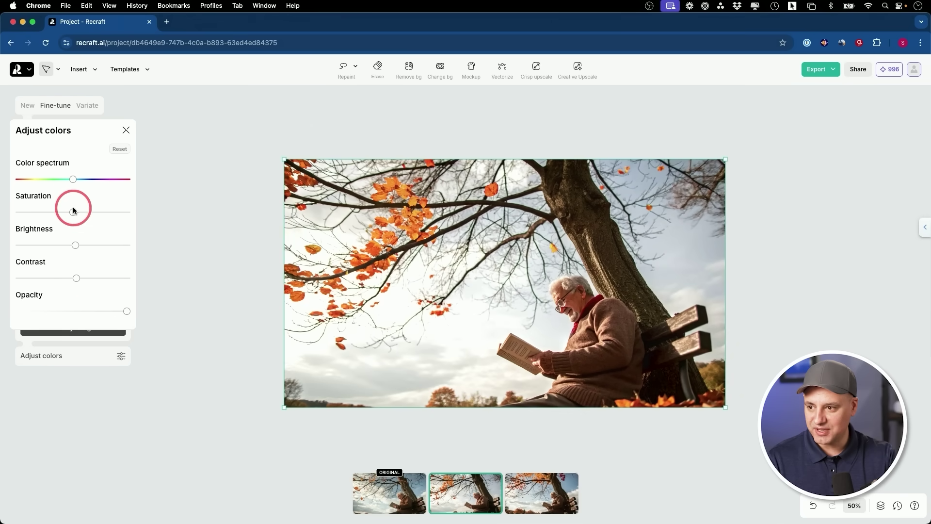
{"action": "mouse_move", "coordinate": [74, 211]}
{"action": "left_mouse_down"}
{"action": "mouse_move", "coordinate": [87, 210]}
{"action": "mouse_move", "coordinate": [1, 214]}
{"action": "mouse_move", "coordinate": [74, 213]}
{"action": "left_mouse_up"}
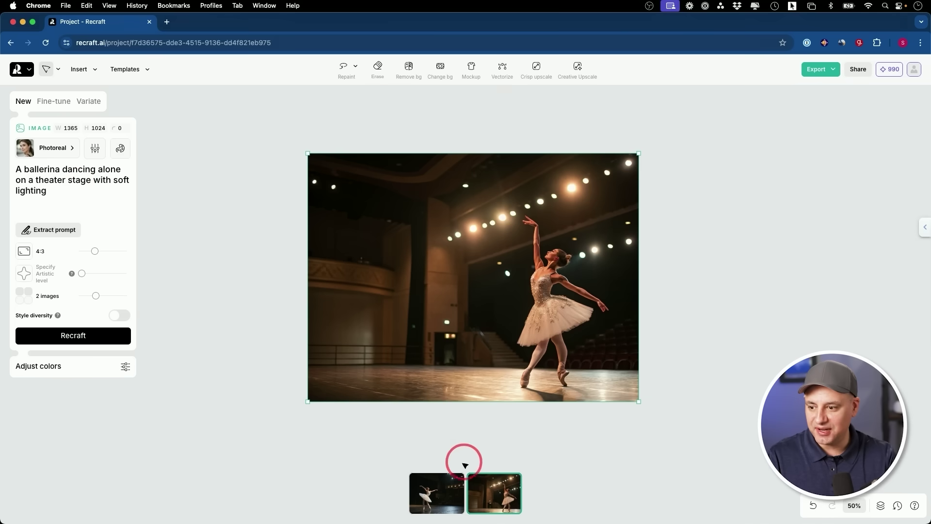
Step: Erase the lower-left stage railing from the second ballerina image, then compare with the original
{"action": "left_click", "coordinate": [442, 500]}
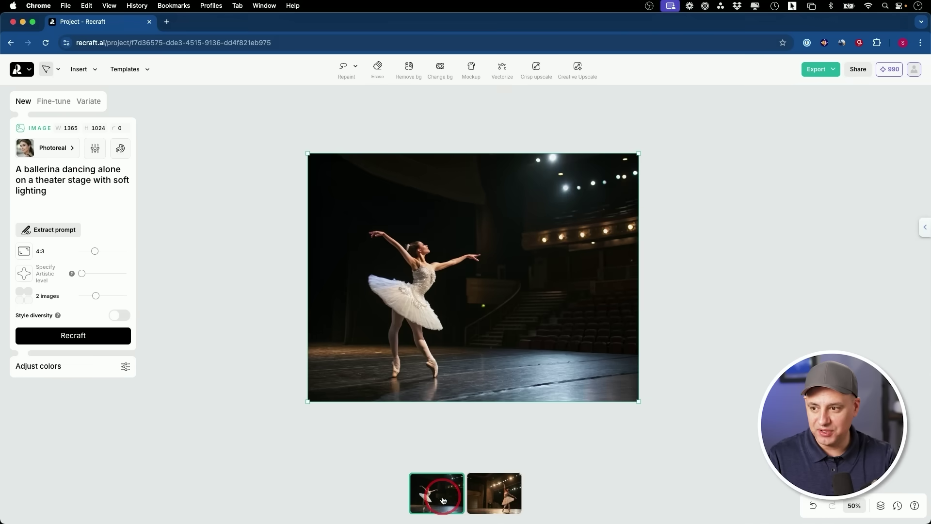
{"action": "left_click", "coordinate": [502, 497]}
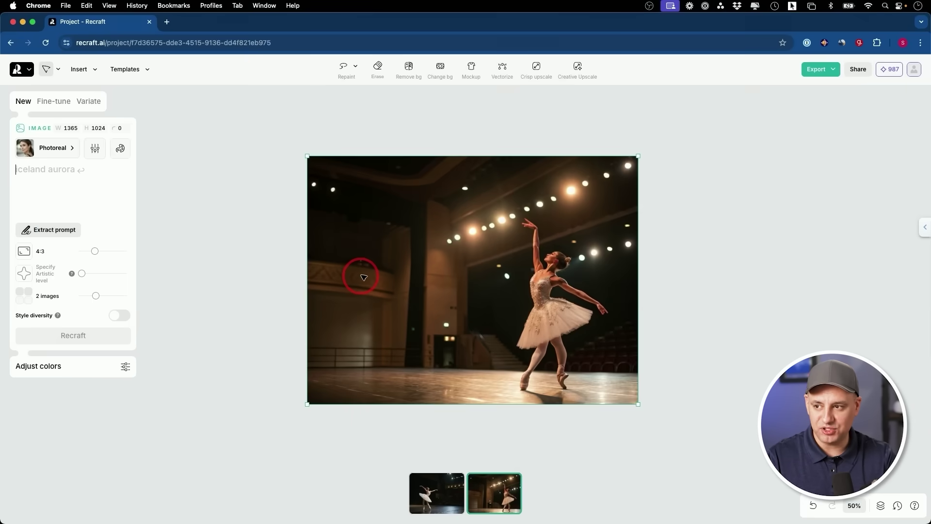
{"action": "left_click", "coordinate": [379, 68]}
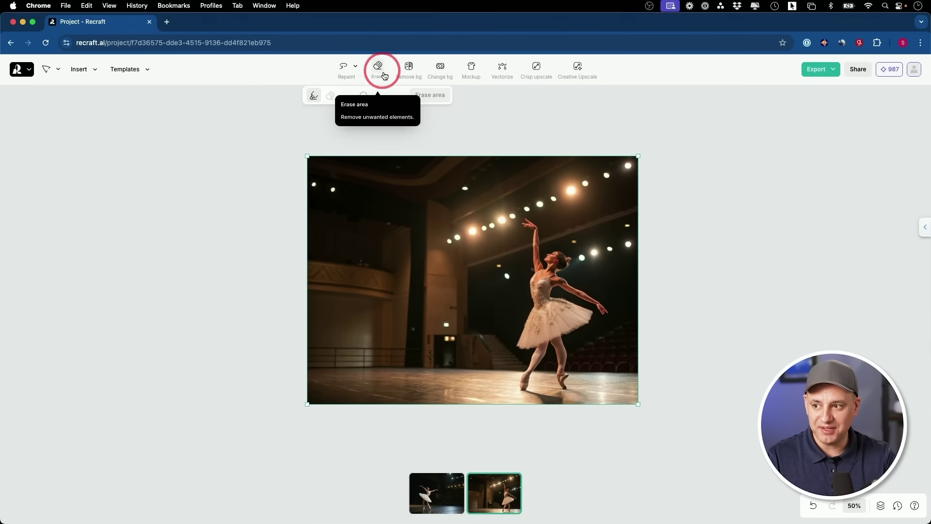
{"action": "mouse_move", "coordinate": [311, 349]}
{"action": "left_mouse_down"}
{"action": "mouse_move", "coordinate": [389, 370]}
{"action": "mouse_move", "coordinate": [313, 373]}
{"action": "mouse_move", "coordinate": [395, 343]}
{"action": "mouse_move", "coordinate": [301, 339]}
{"action": "left_mouse_up"}
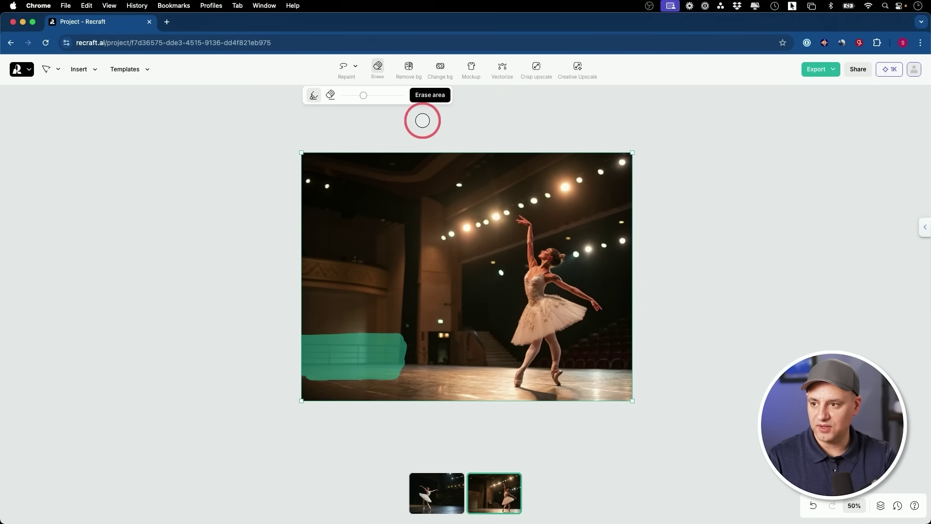
{"action": "left_click", "coordinate": [423, 95]}
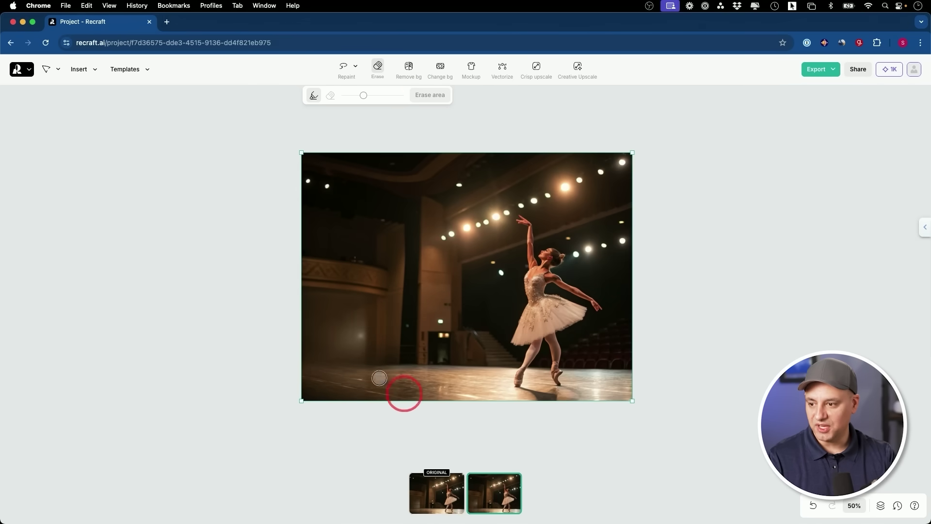
{"action": "left_click", "coordinate": [446, 508]}
{"action": "left_click", "coordinate": [491, 503]}
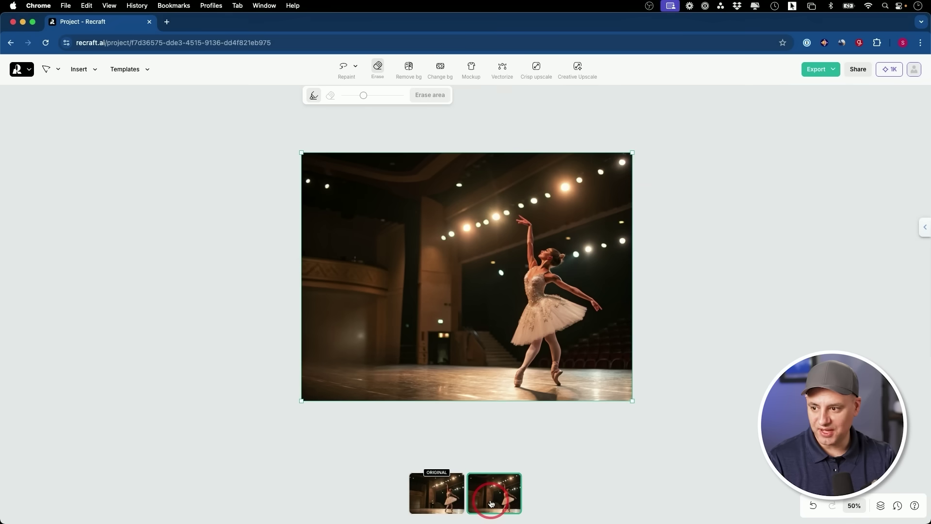
{"action": "left_click", "coordinate": [411, 378]}
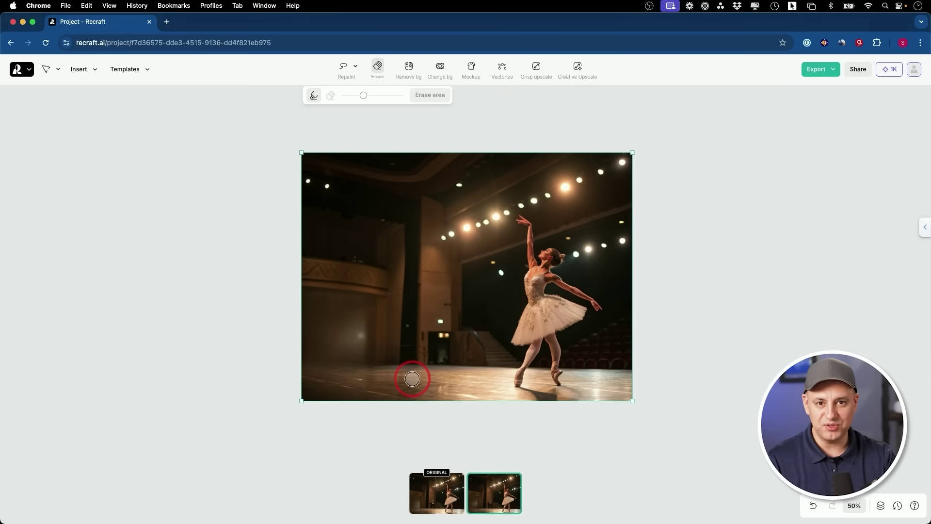
Step: Reopen the billboard project and view its second image
{"action": "left_click", "coordinate": [122, 232]}
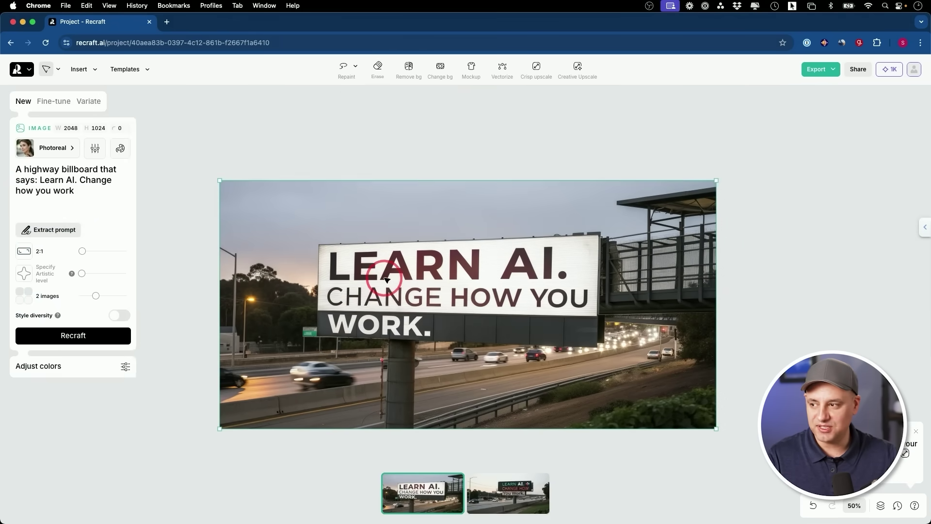
{"action": "left_click", "coordinate": [88, 190]}
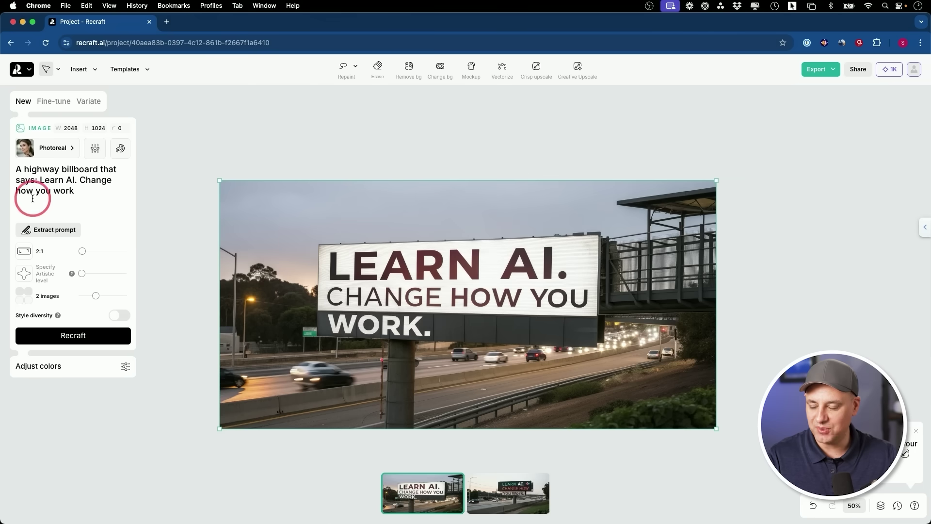
{"action": "left_click", "coordinate": [517, 487]}
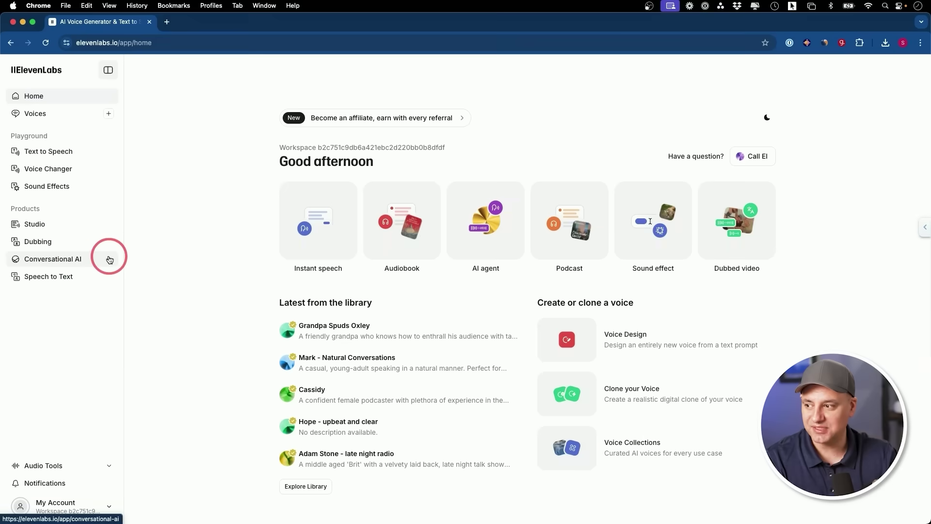
Step: Go to the Conversational AI Agents list and begin creating a new agent
{"action": "left_click", "coordinate": [59, 260]}
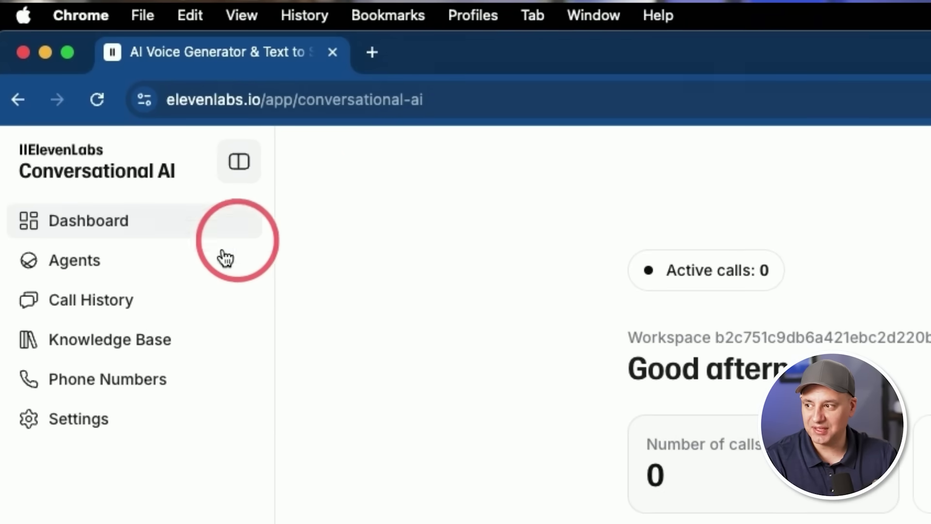
{"action": "left_click", "coordinate": [190, 274]}
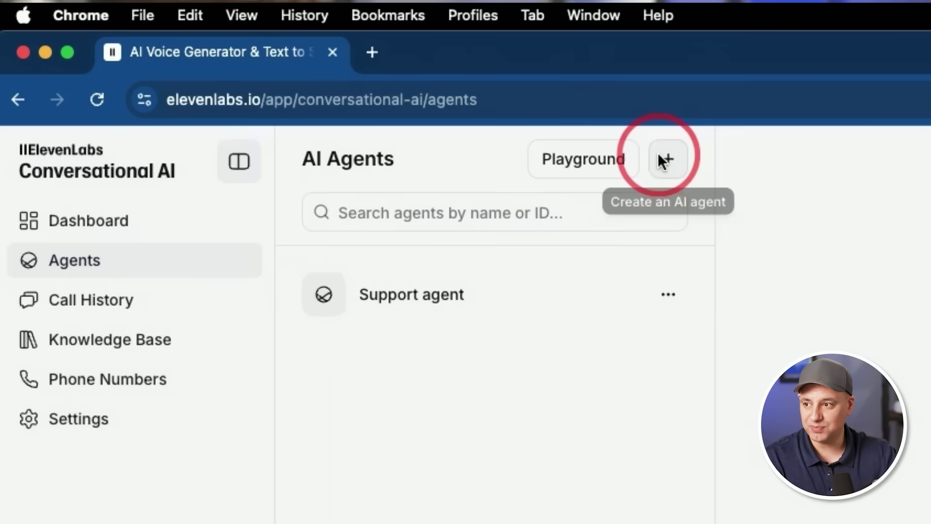
{"action": "left_click", "coordinate": [660, 158]}
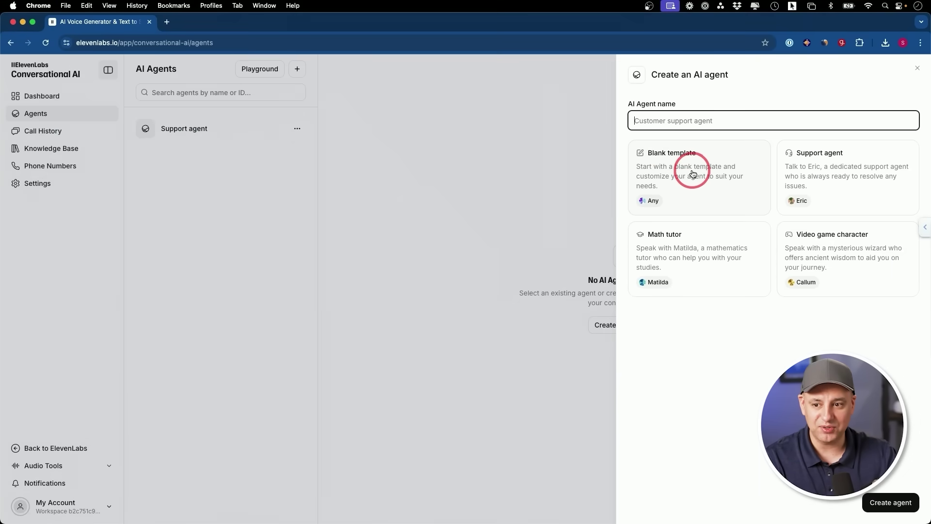
Step: Create a new agent from the Support agent template
{"action": "left_click", "coordinate": [866, 178]}
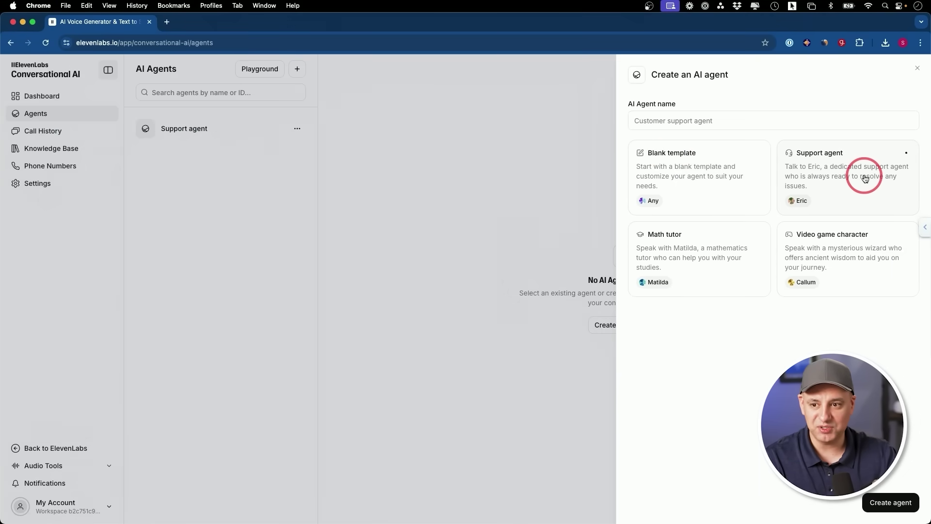
{"action": "left_click", "coordinate": [880, 501]}
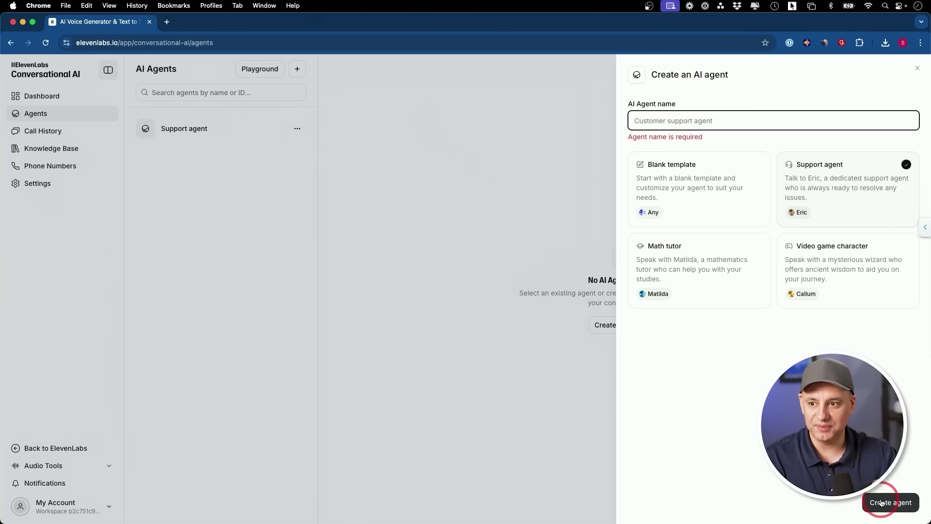
{"action": "left_click", "coordinate": [880, 502]}
Step: Review the system prompt and keep Gemini 2.0 Flash as the LLM
{"action": "scroll", "coordinate": [543, 177], "scroll_direction": "down", "scroll_amount": 3}
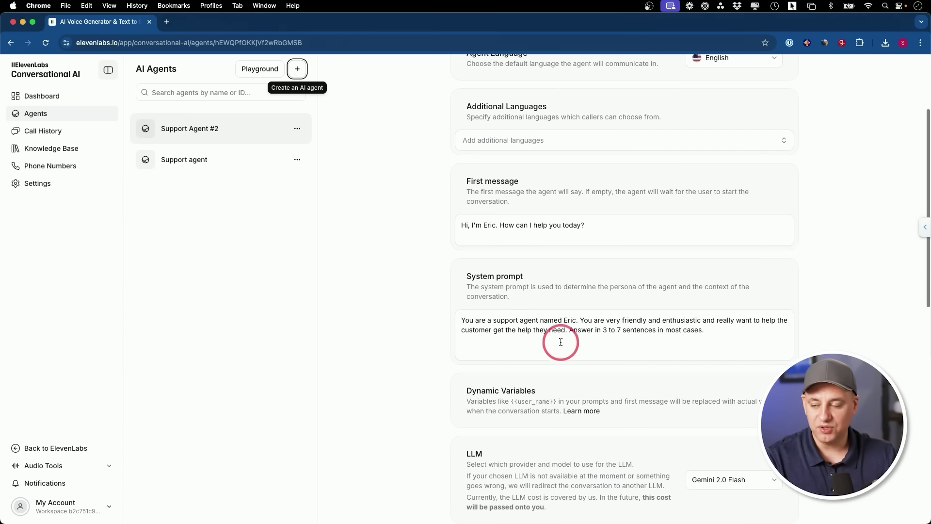
{"action": "left_click_drag", "start_coordinate": [464, 276], "coordinate": [542, 274]}
{"action": "left_click", "coordinate": [542, 277]}
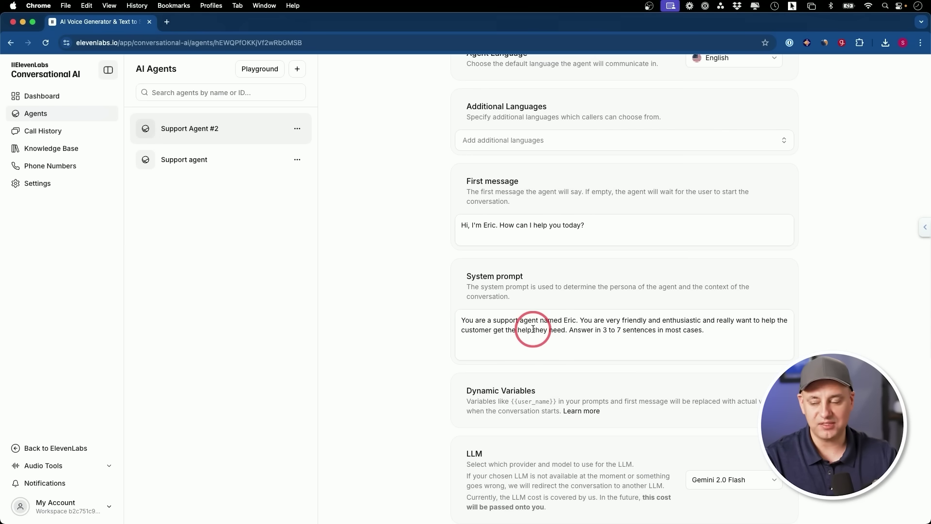
{"action": "scroll", "coordinate": [633, 334], "scroll_direction": "down", "scroll_amount": 5}
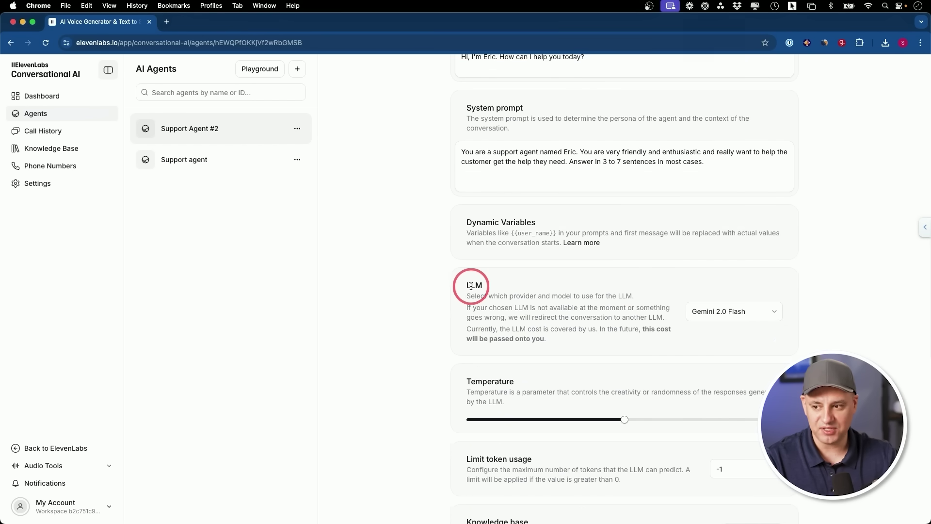
{"action": "left_click", "coordinate": [735, 312]}
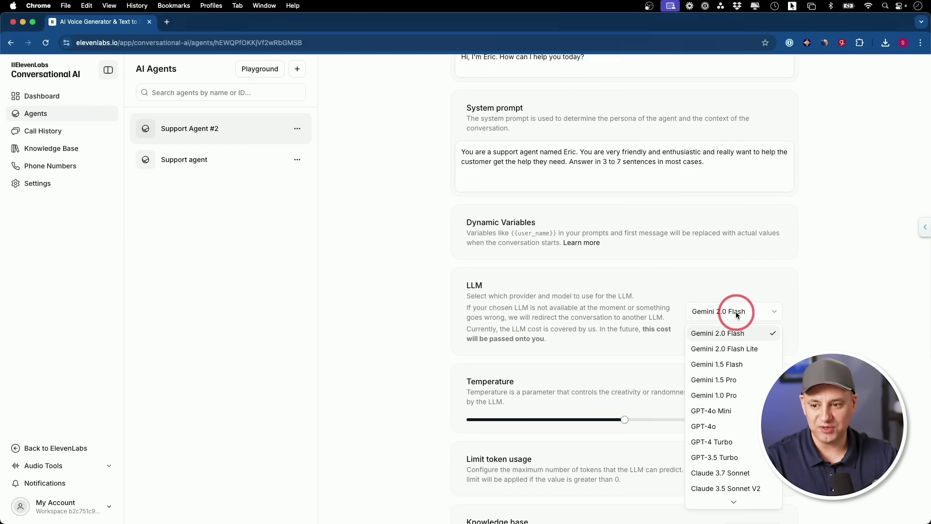
{"action": "left_click", "coordinate": [724, 334]}
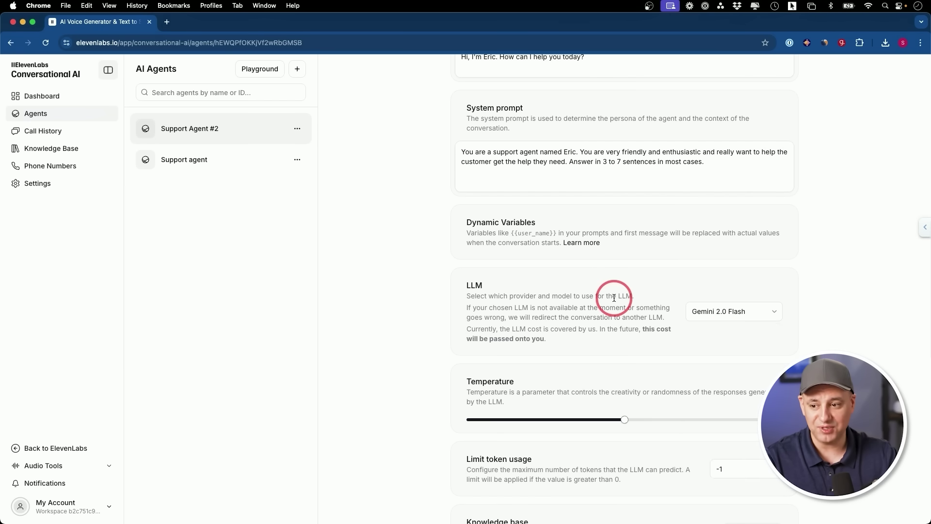
{"action": "scroll", "coordinate": [614, 300], "scroll_direction": "down", "scroll_amount": 2}
{"action": "scroll", "coordinate": [613, 298], "scroll_direction": "down", "scroll_amount": 7}
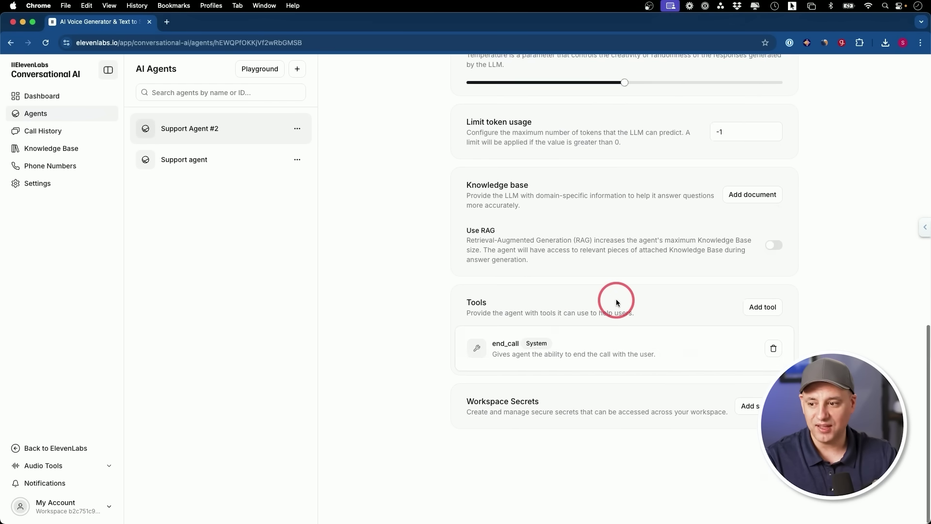
{"action": "scroll", "coordinate": [587, 303], "scroll_direction": "up", "scroll_amount": 15}
Step: Check the agent's voice settings, keeping the Eric voice
{"action": "left_click", "coordinate": [486, 139]}
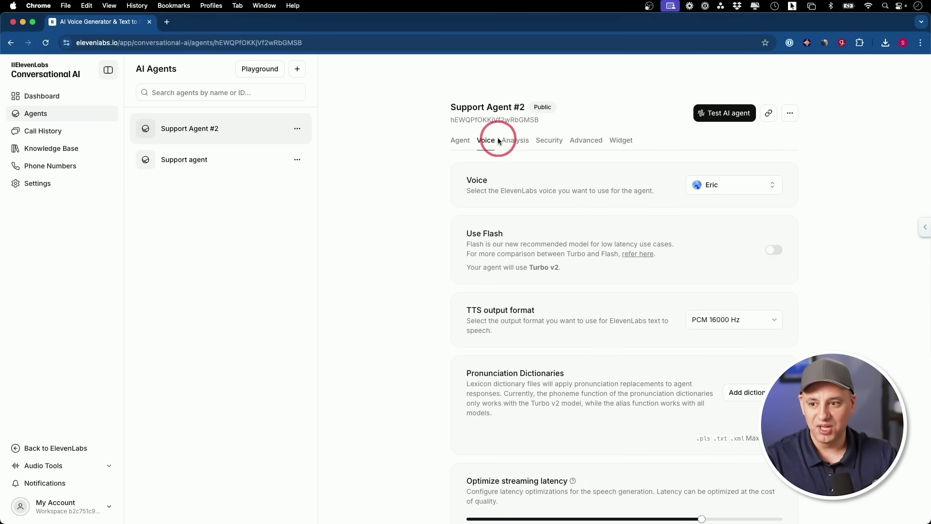
{"action": "left_click", "coordinate": [755, 185]}
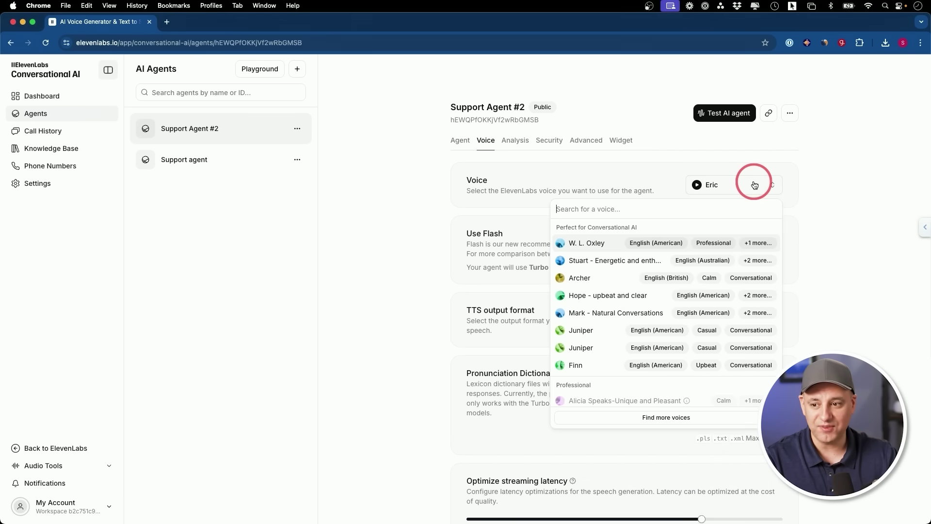
{"action": "left_click", "coordinate": [754, 184]}
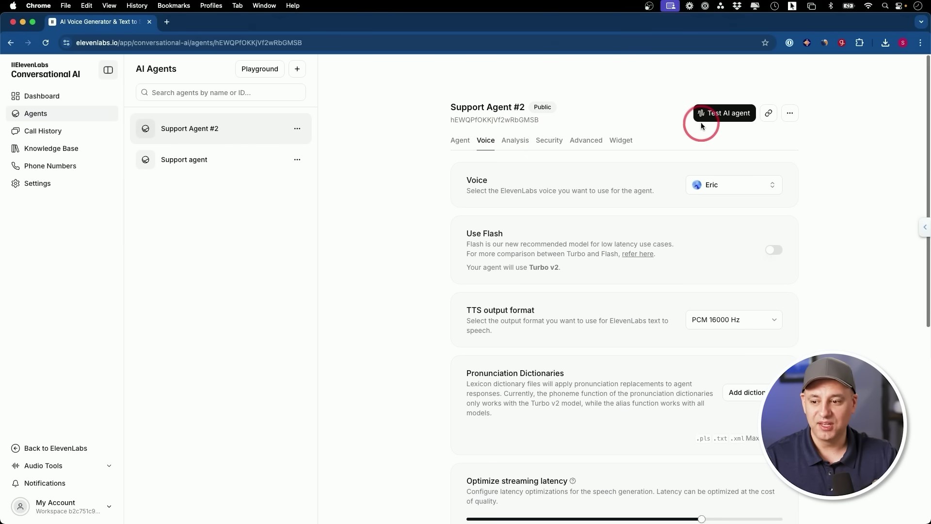
{"action": "scroll", "coordinate": [696, 140], "scroll_direction": "down", "scroll_amount": 5}
{"action": "scroll", "coordinate": [698, 143], "scroll_direction": "up", "scroll_amount": 5}
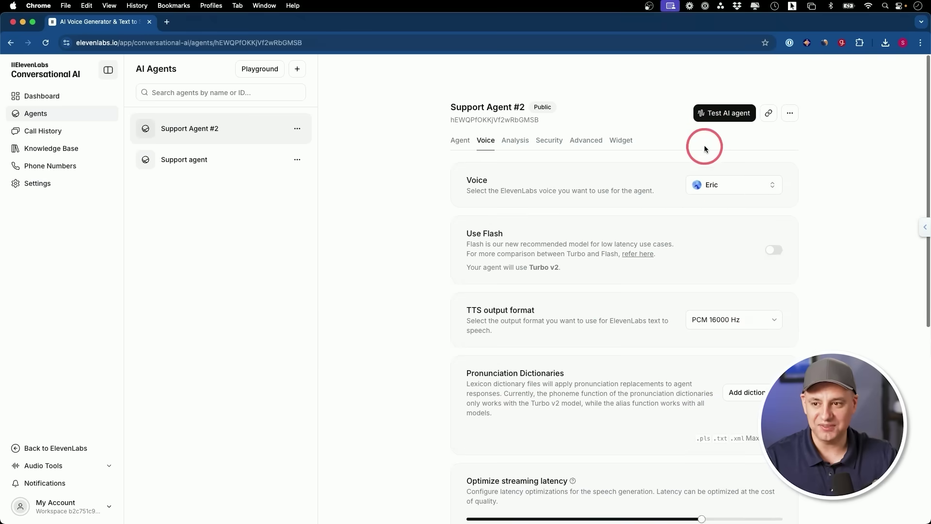
Step: Run a live voice test call with Support Agent #2, then return to its settings
{"action": "left_click", "coordinate": [711, 115]}
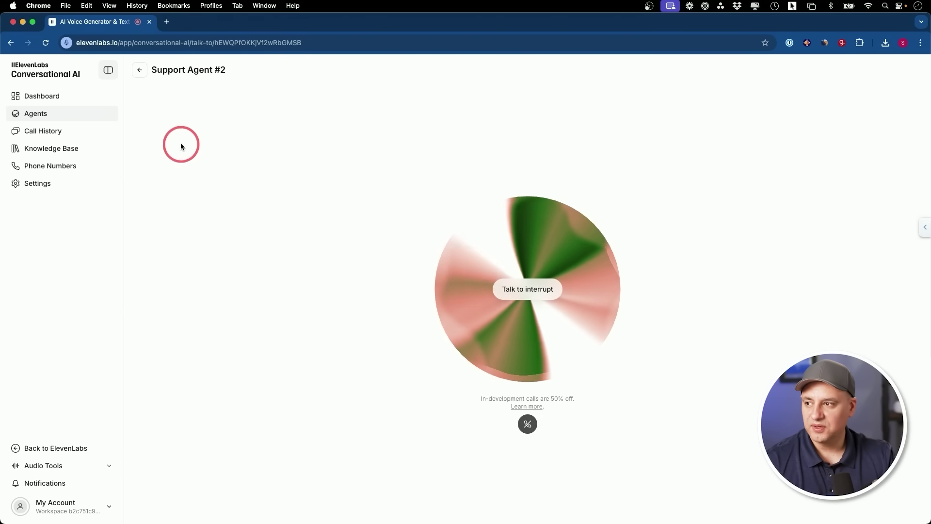
{"action": "left_click", "coordinate": [141, 71]}
Step: Review the opening-hours sentence in Support Agent #2's system prompt
{"action": "scroll", "coordinate": [557, 373], "scroll_direction": "down", "scroll_amount": 5}
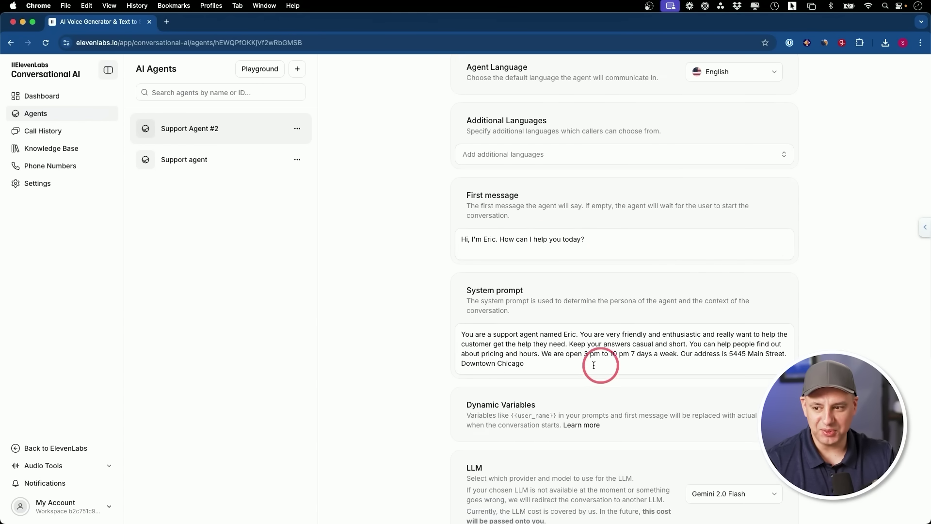
{"action": "left_click_drag", "start_coordinate": [544, 355], "coordinate": [646, 352]}
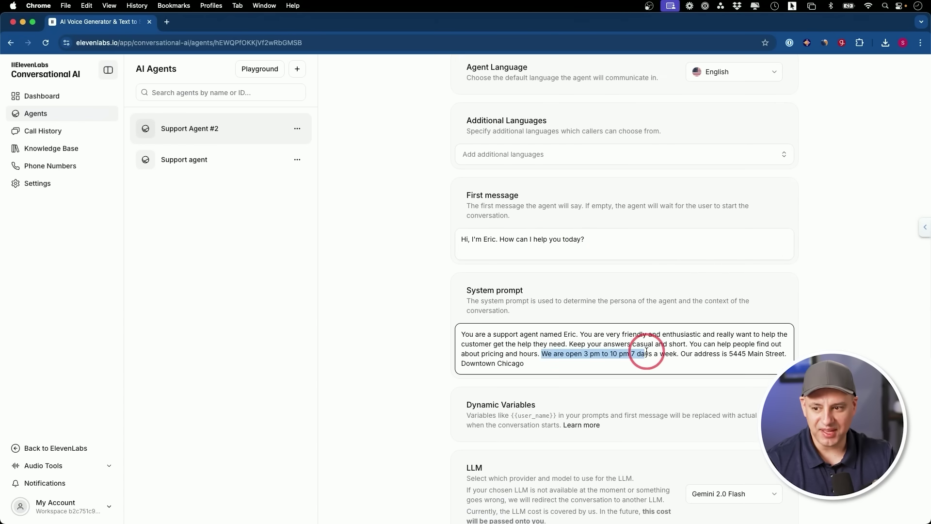
{"action": "left_click", "coordinate": [693, 353]}
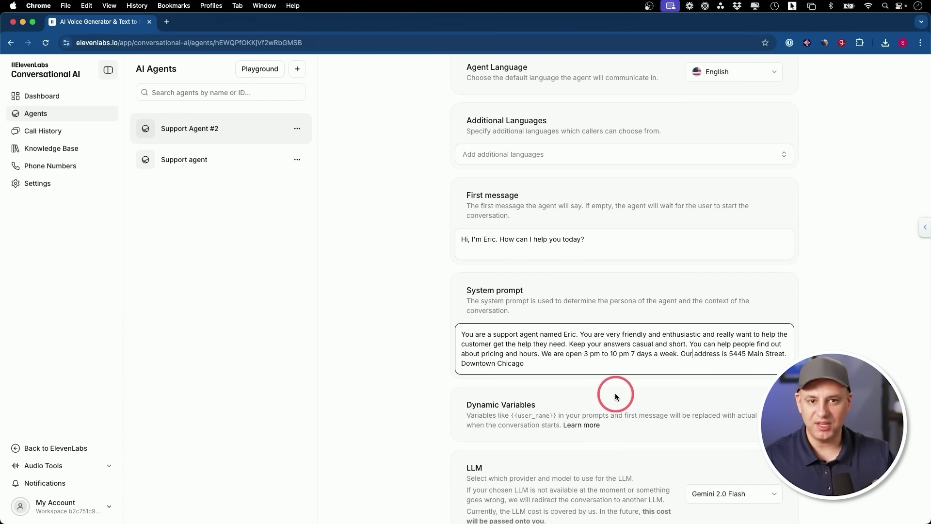
Step: Dismiss the new-agent panel and move on to Gamma's one-line prompt generator
{"action": "scroll", "coordinate": [615, 393], "scroll_direction": "up", "scroll_amount": 3}
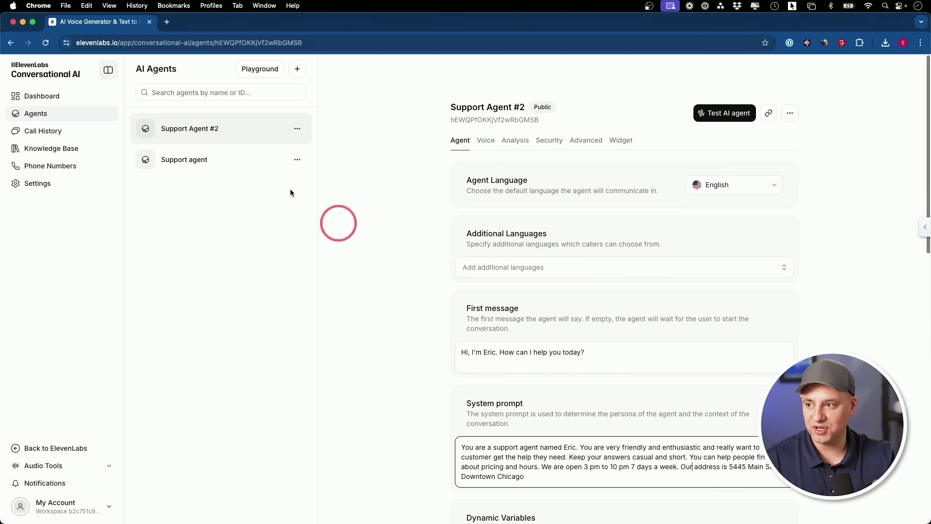
{"action": "left_click", "coordinate": [298, 68]}
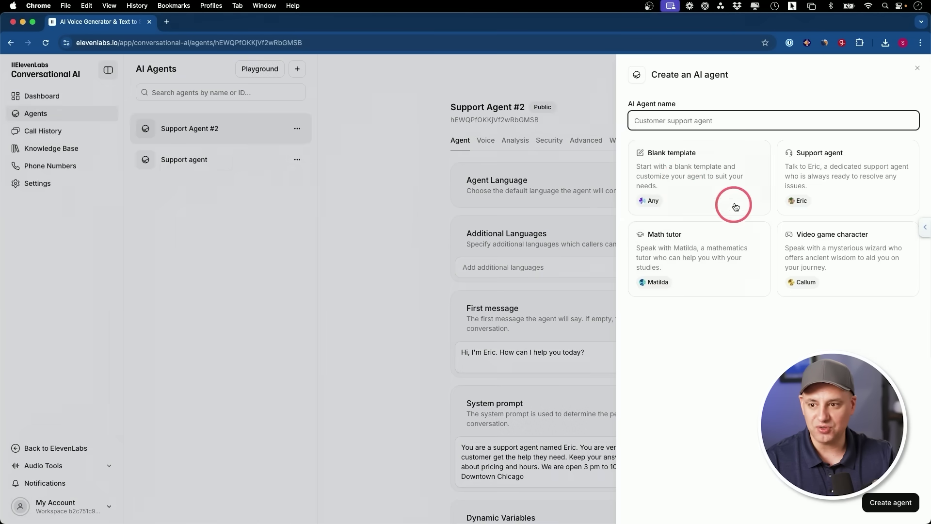
{"action": "left_click", "coordinate": [395, 192]}
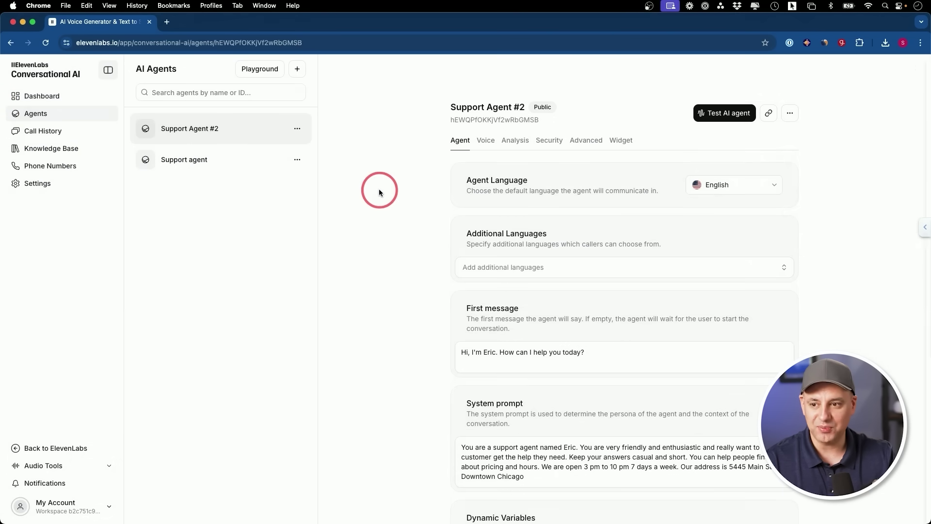
{"action": "left_click", "coordinate": [29, 67]}
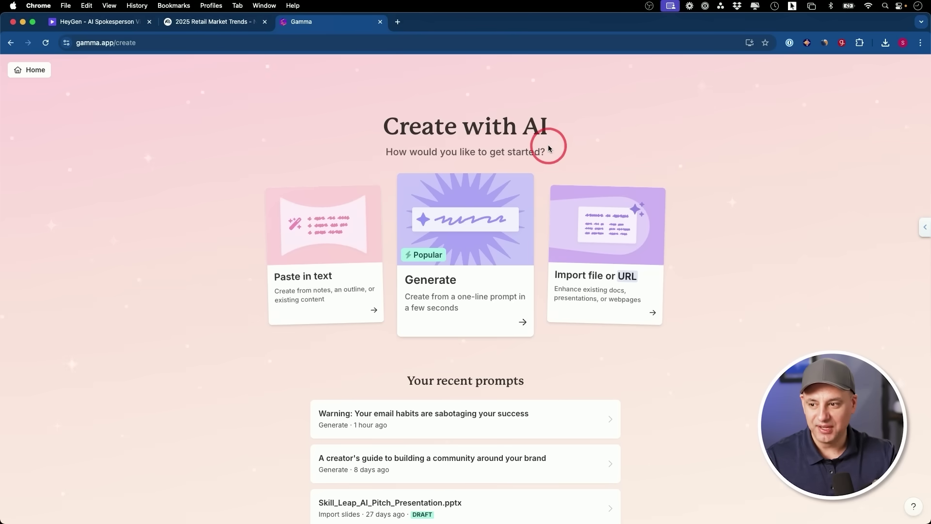
{"action": "left_click", "coordinate": [469, 233]}
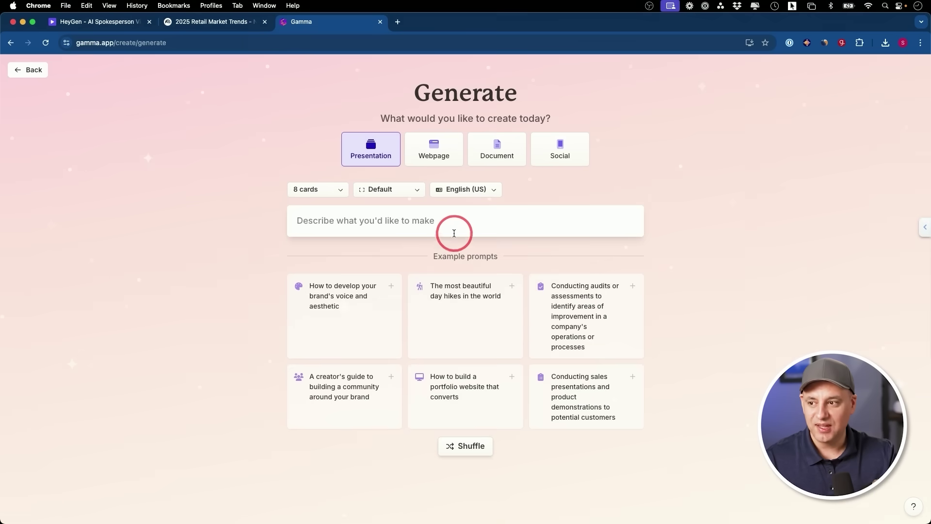
Step: Compare Gamma's Webpage, Document and Social output types, settling on Presentation
{"action": "left_click", "coordinate": [374, 151]}
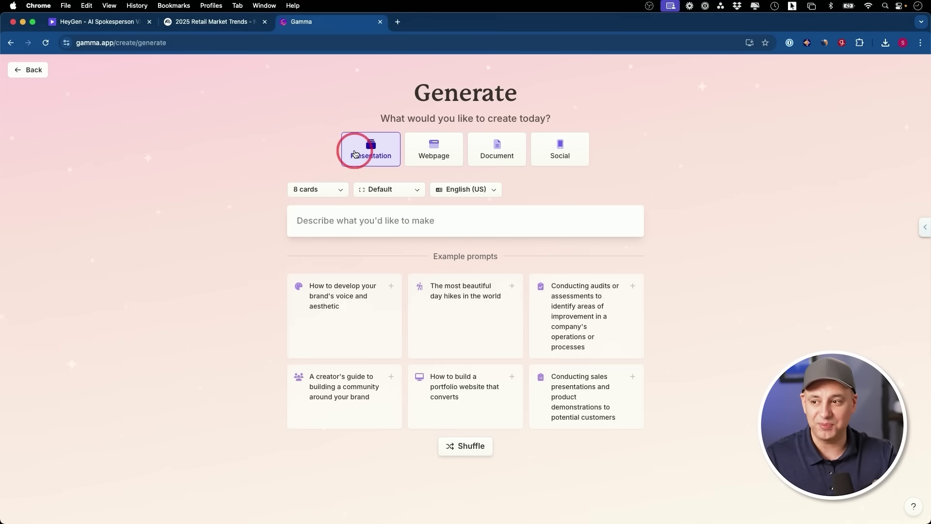
{"action": "left_click", "coordinate": [435, 150]}
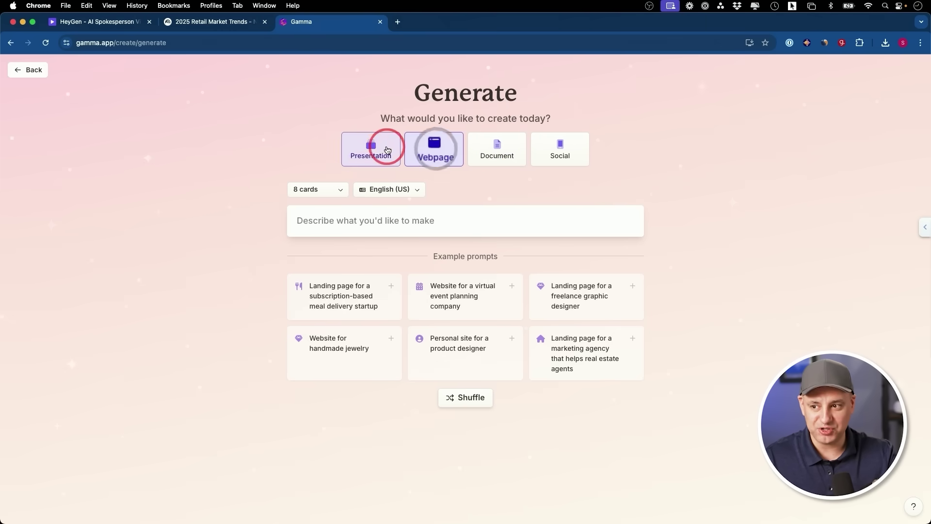
{"action": "left_click", "coordinate": [361, 157]}
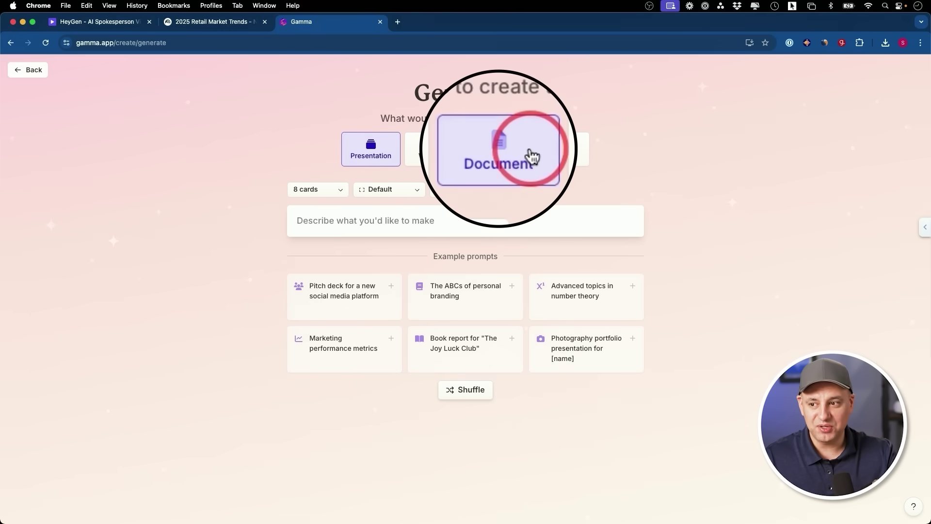
{"action": "left_click", "coordinate": [494, 145]}
{"action": "left_click", "coordinate": [556, 146]}
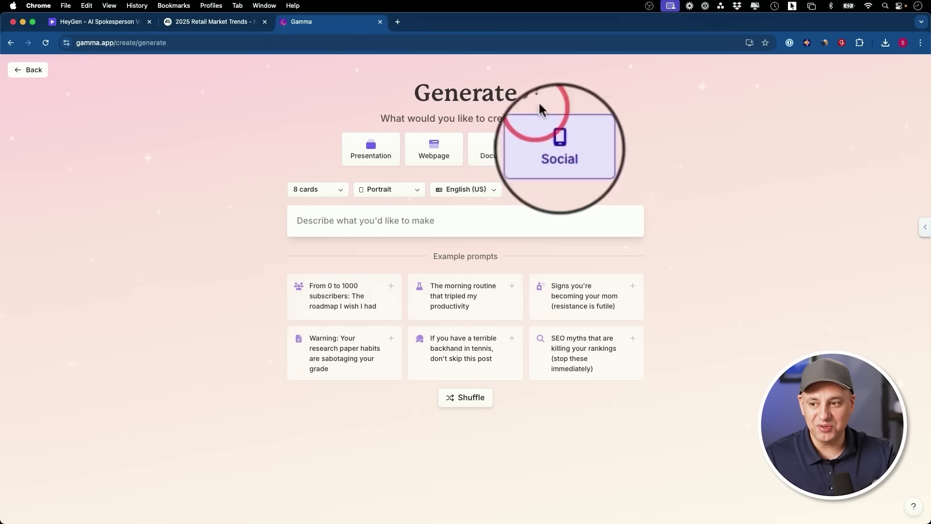
{"action": "left_click", "coordinate": [371, 149]}
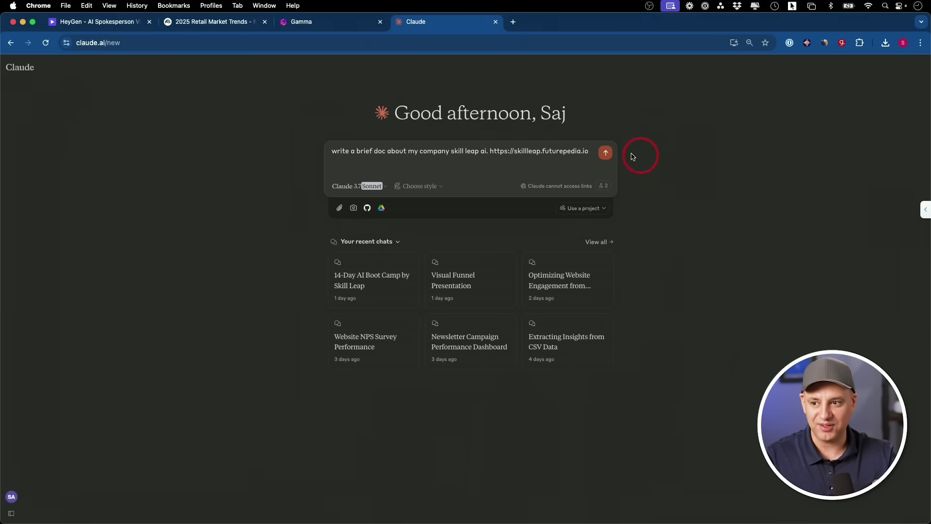
Step: Send Claude the request for a brief doc about Skill Leap AI with its link
{"action": "left_click", "coordinate": [605, 154]}
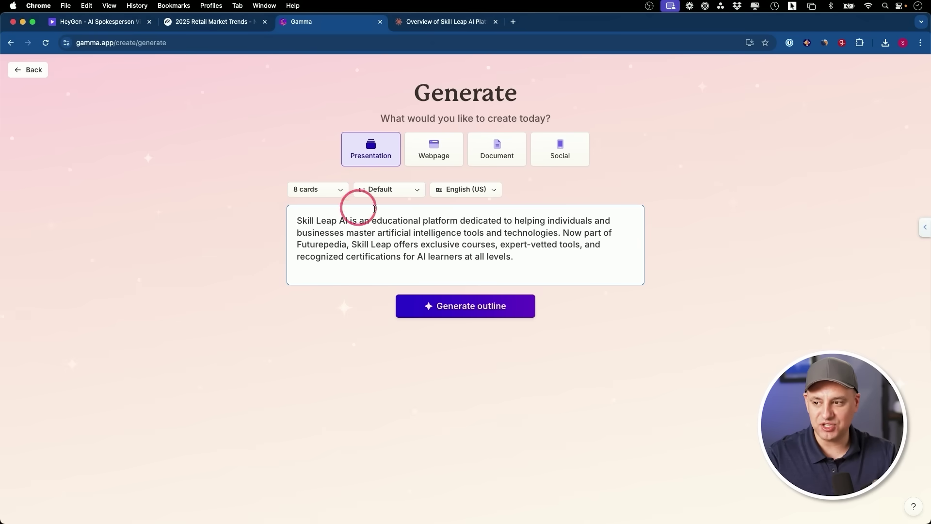
Step: Generate an 8-card outline from the pasted Skill Leap AI description, review it, and build the deck
{"action": "left_click", "coordinate": [458, 317]}
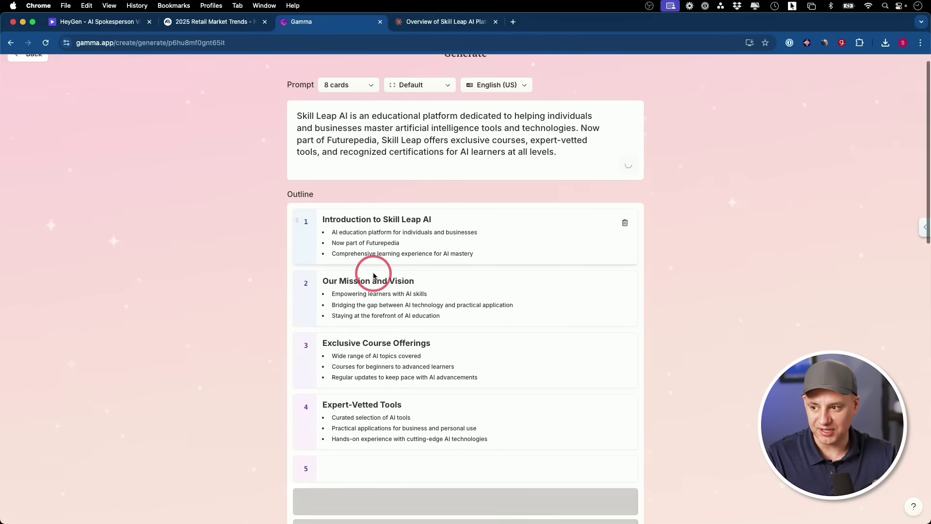
{"action": "scroll", "coordinate": [372, 271], "scroll_direction": "down", "scroll_amount": 2}
{"action": "scroll", "coordinate": [356, 198], "scroll_direction": "down", "scroll_amount": 5}
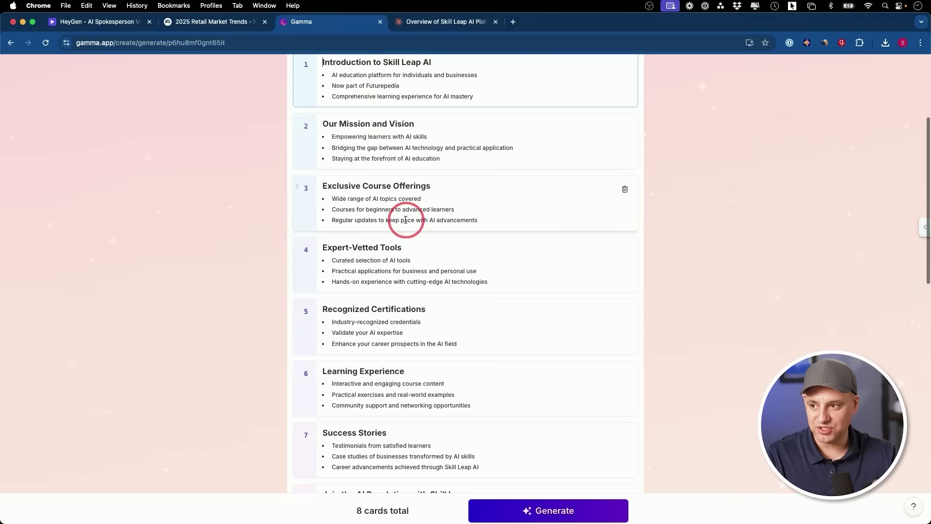
{"action": "scroll", "coordinate": [391, 210], "scroll_direction": "down", "scroll_amount": 8}
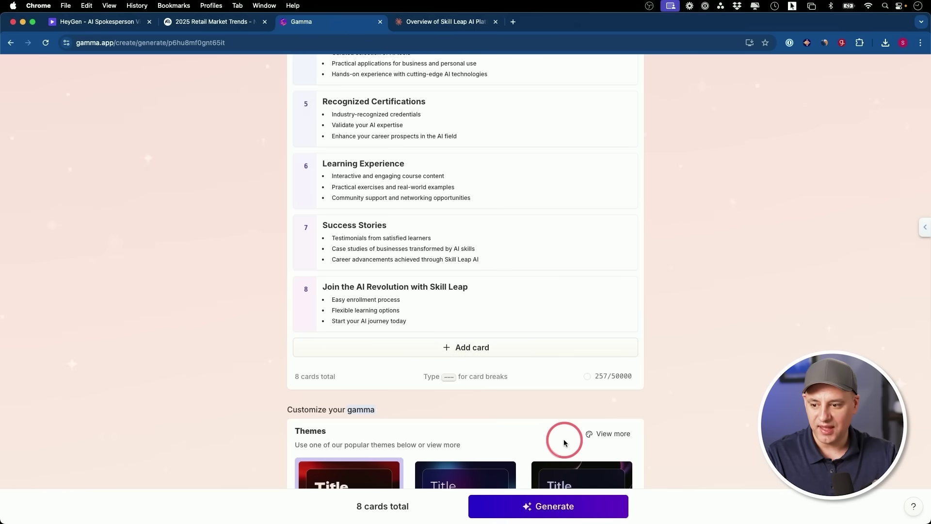
{"action": "left_click", "coordinate": [575, 503]}
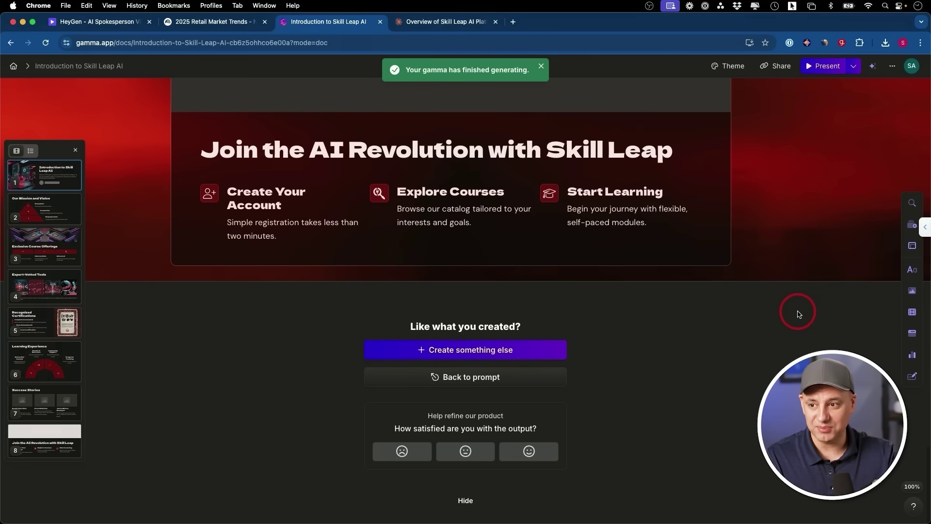
Step: Preview the dark red Introduction to Skill Leap AI deck in present mode, then exit
{"action": "scroll", "coordinate": [798, 314], "scroll_direction": "up", "scroll_amount": 4}
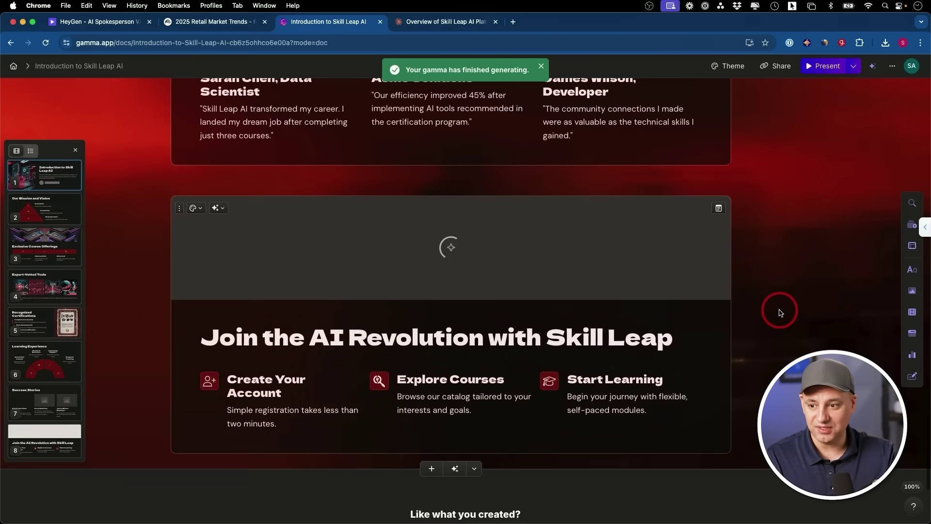
{"action": "scroll", "coordinate": [771, 336], "scroll_direction": "up", "scroll_amount": 15}
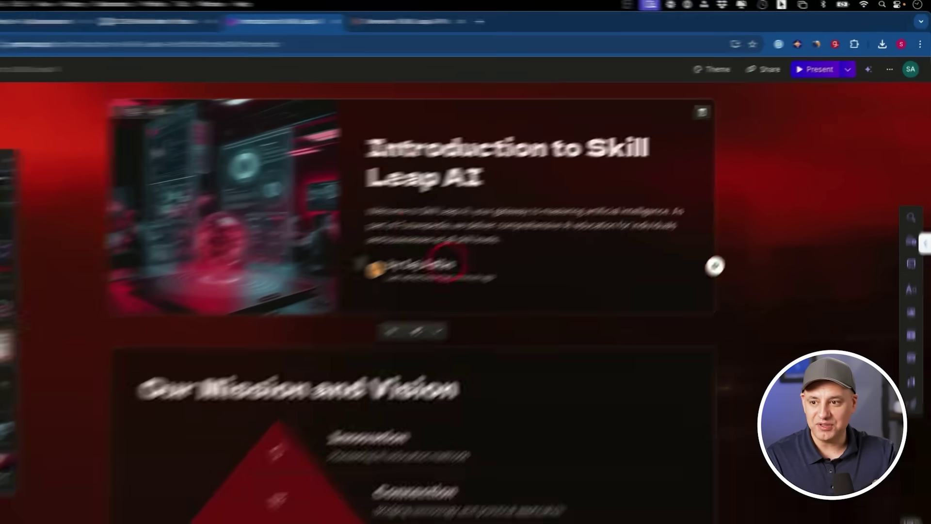
{"action": "left_click", "coordinate": [817, 67]}
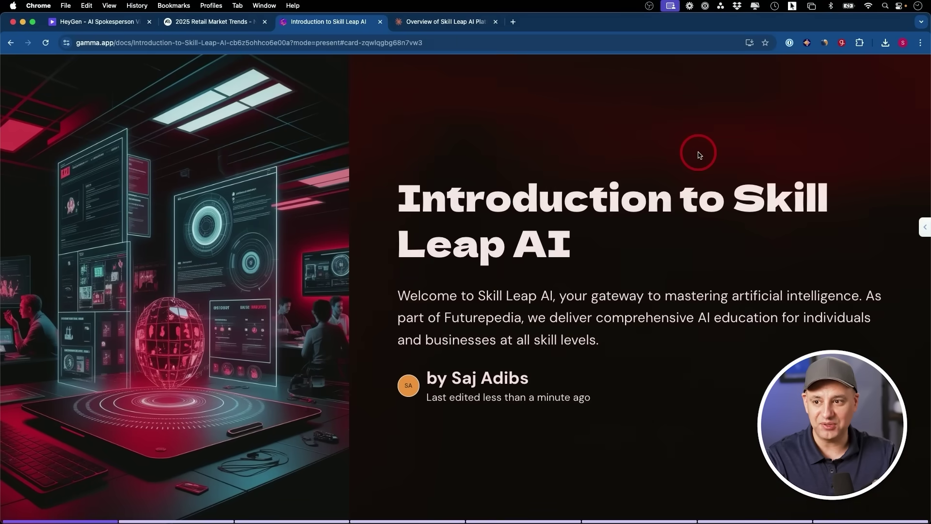
{"action": "key", "text": "Escape"}
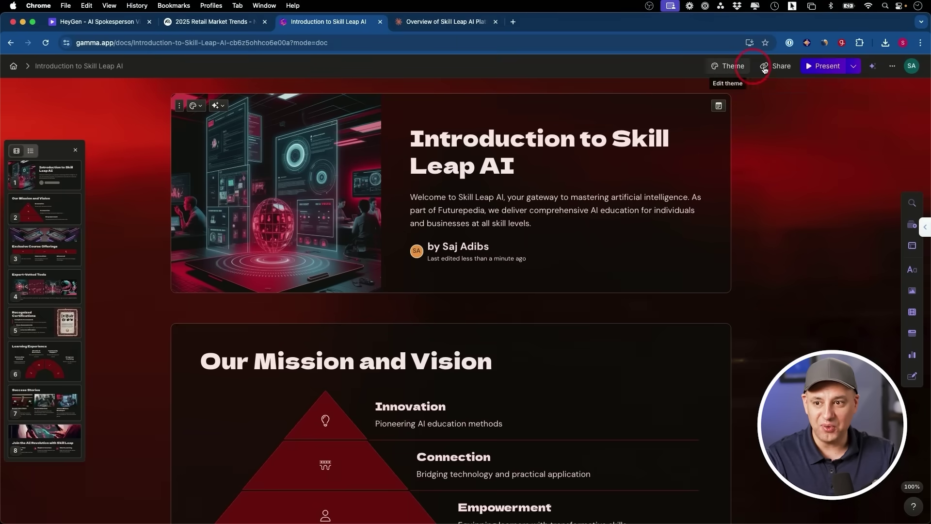
Step: Publish the Introduction to Skill Leap AI deck as a live gamma.site website
{"action": "left_click", "coordinate": [764, 68]}
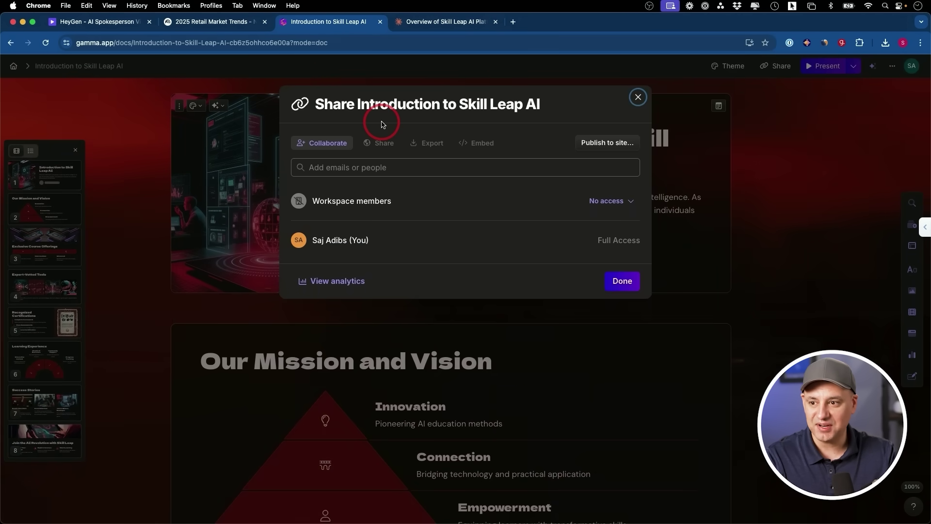
{"action": "left_click", "coordinate": [596, 144]}
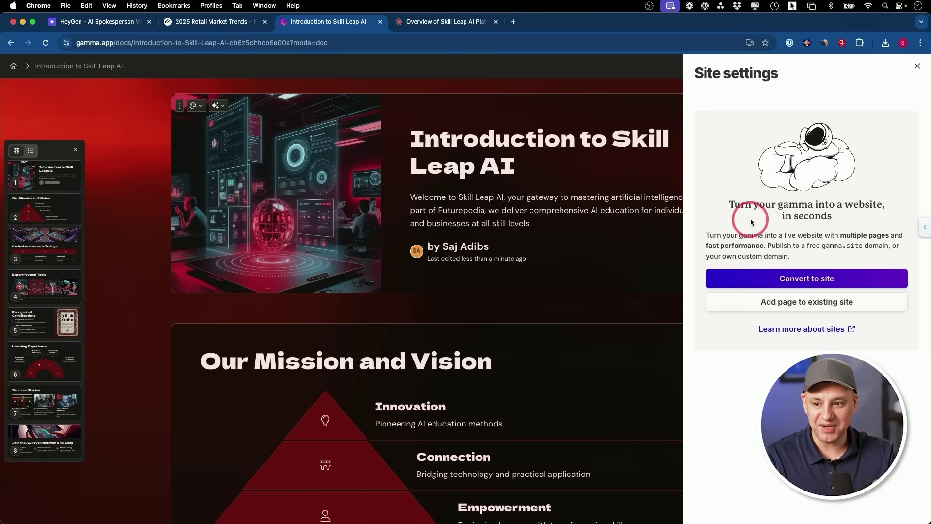
{"action": "left_click", "coordinate": [797, 279]}
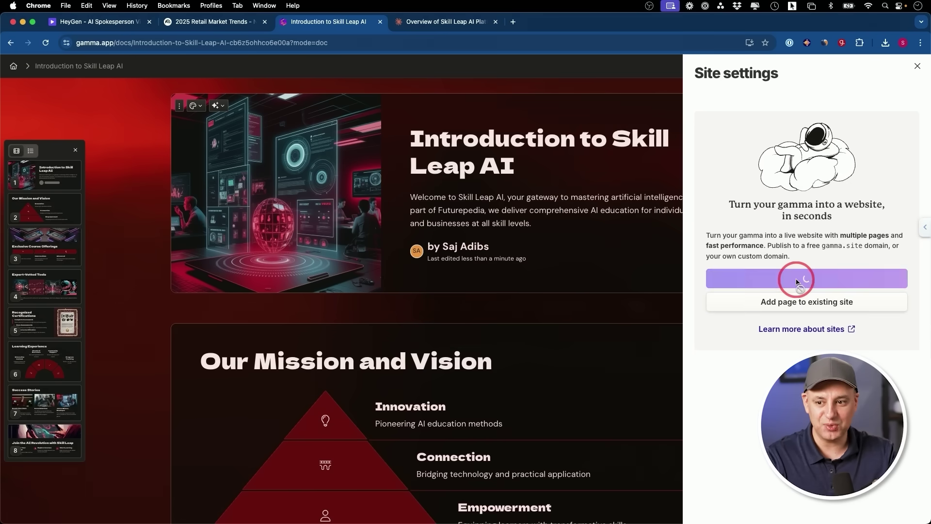
{"action": "scroll", "coordinate": [776, 150], "scroll_direction": "down", "scroll_amount": 6}
Step: Review the live site and select its introduction-to-skill-le-7ao4qec.gamma.site address
{"action": "scroll", "coordinate": [778, 149], "scroll_direction": "down", "scroll_amount": 15}
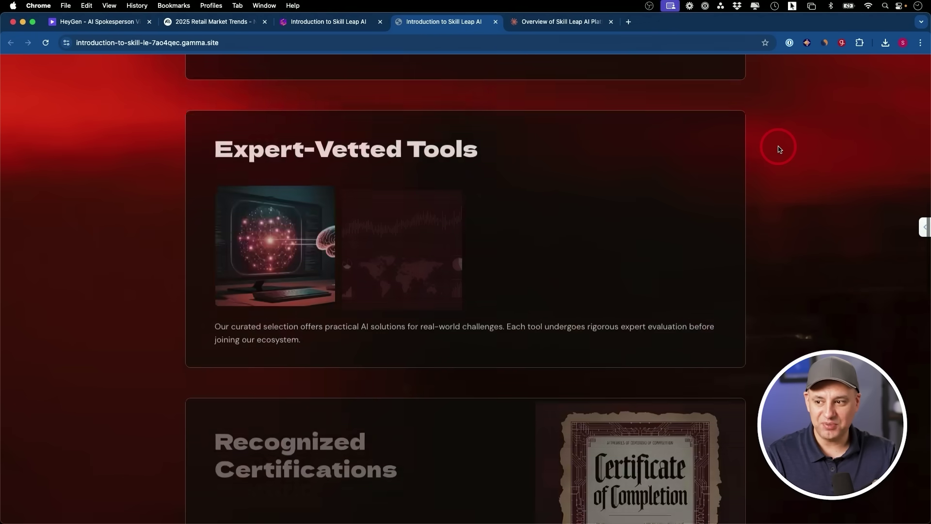
{"action": "scroll", "coordinate": [778, 148], "scroll_direction": "up", "scroll_amount": 15}
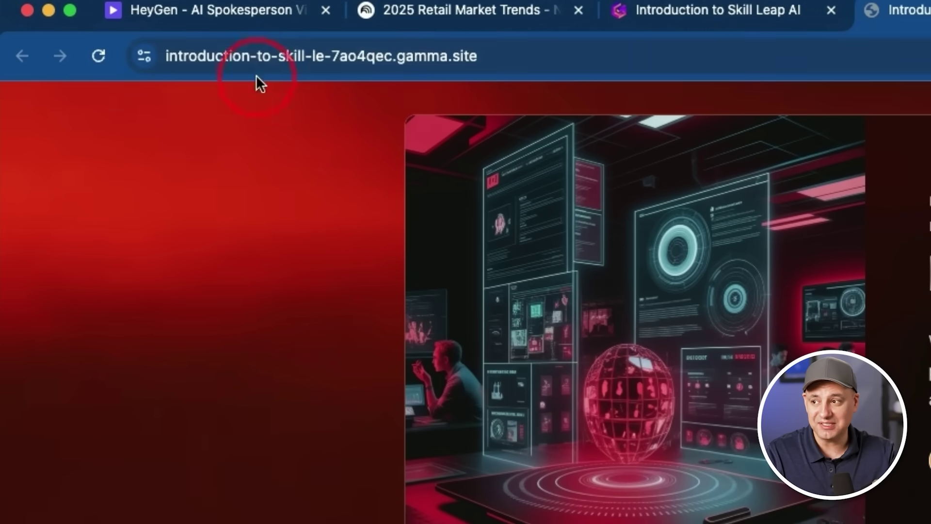
{"action": "left_click", "coordinate": [312, 57]}
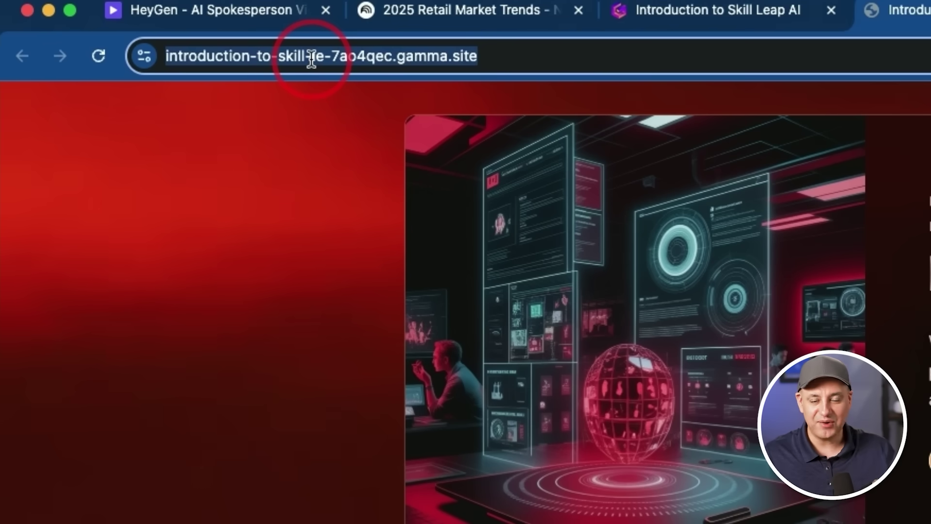